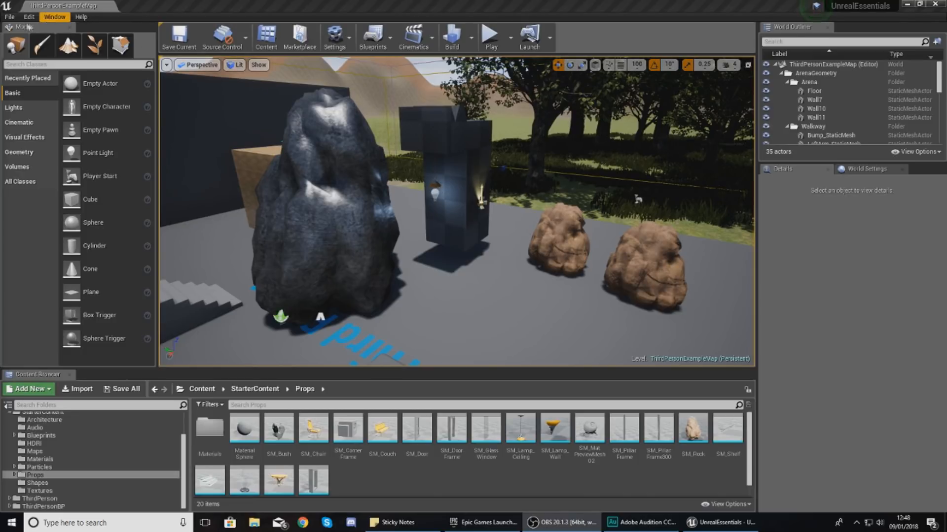
# Look over the available templates for a new level and close the template selection without creating one
pyautogui.click(11, 17)
pyautogui.click(10, 17)
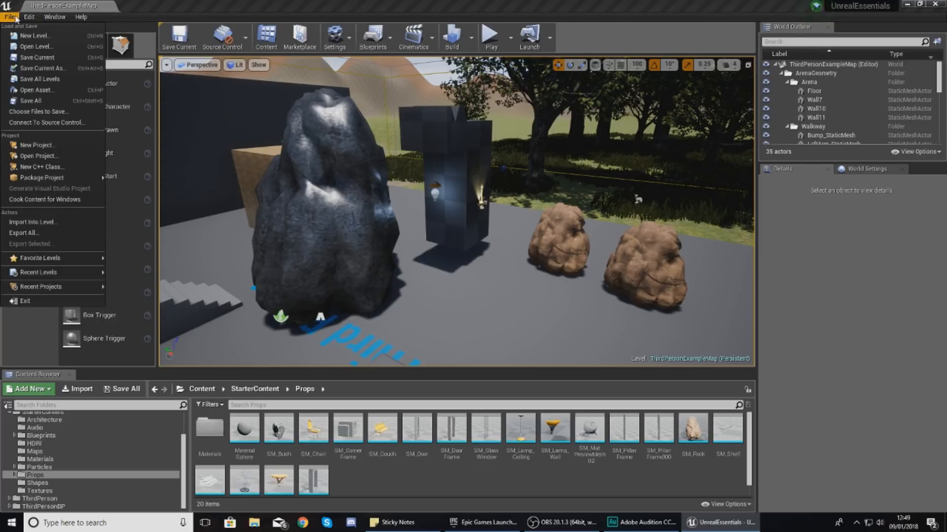
pyautogui.click(33, 35)
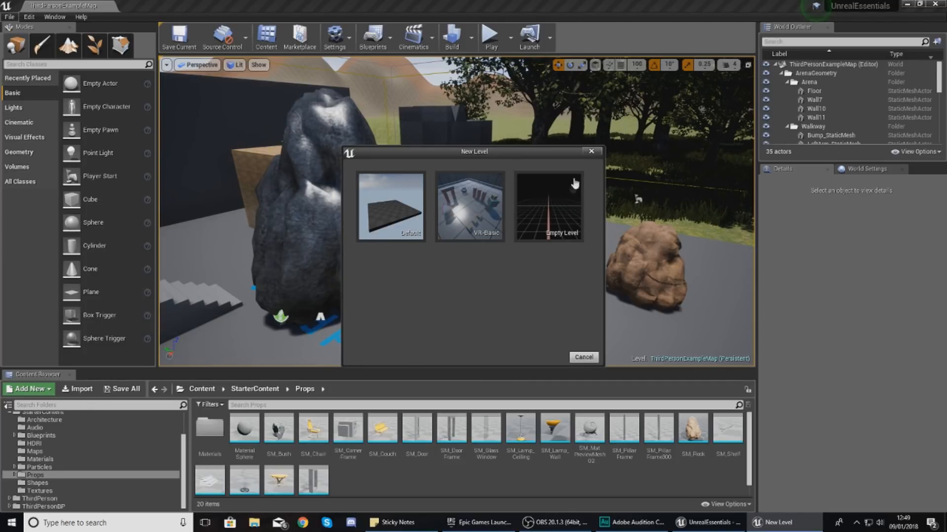
pyautogui.click(590, 153)
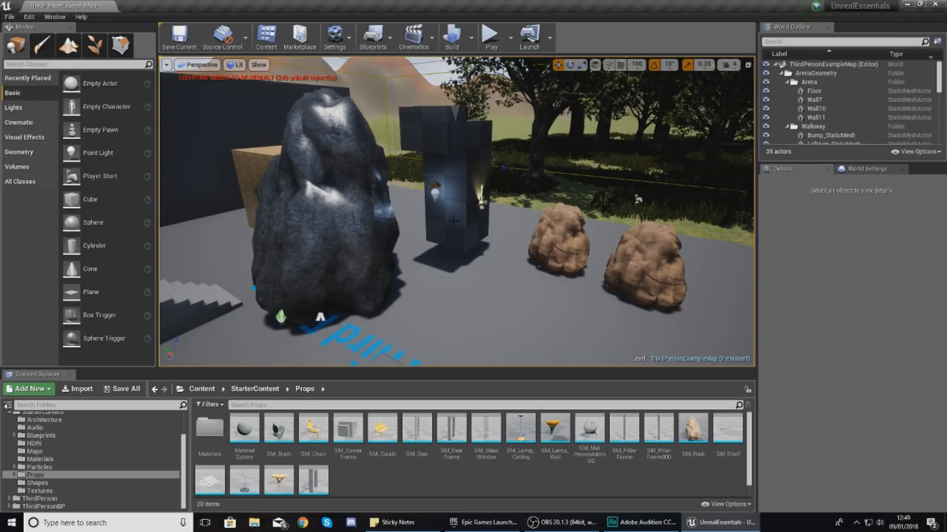
# Delete the Light Source directional light from the level's Lighting folder
pyautogui.moveTo(625, 237); pyautogui.dragTo(572, 202, button='right')
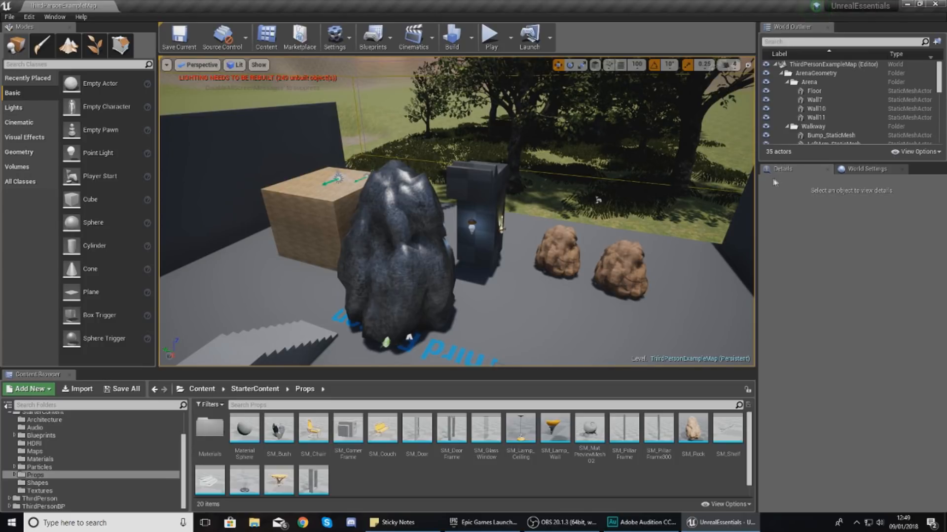
pyautogui.moveTo(939, 89); pyautogui.dragTo(942, 103)
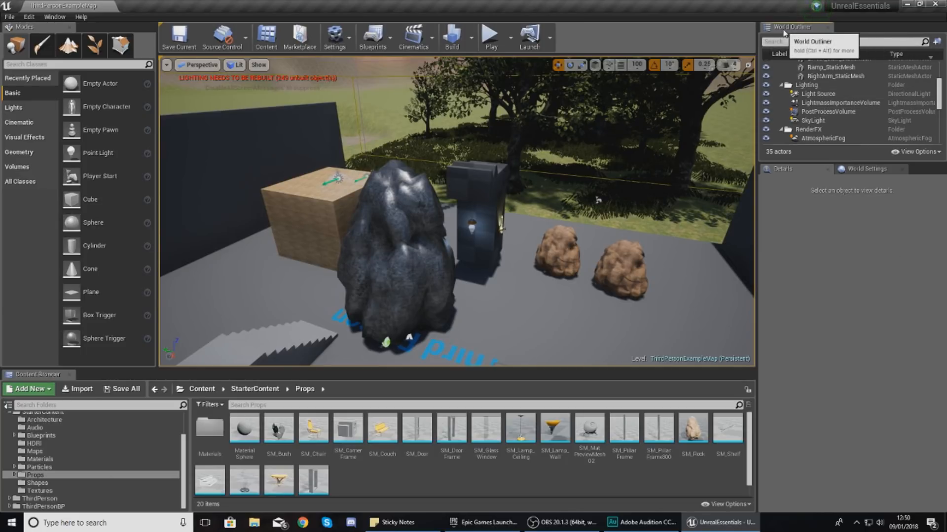
pyautogui.click(819, 94)
pyautogui.click(816, 86)
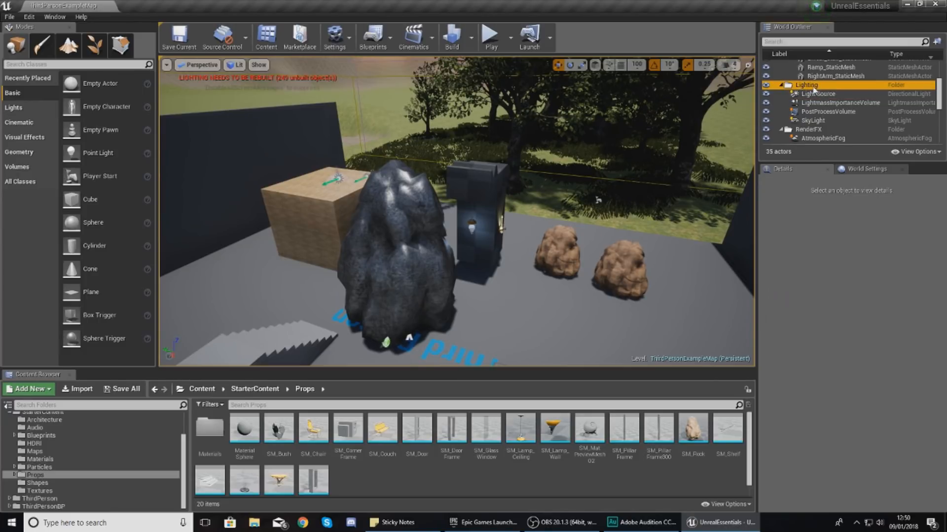
pyautogui.click(816, 94)
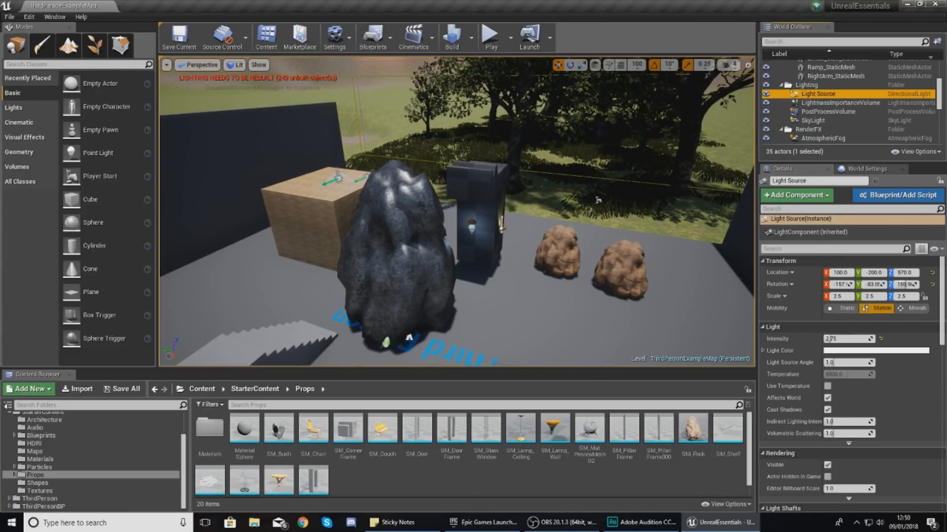
pyautogui.moveTo(616, 247); pyautogui.dragTo(507, 344, button='right')
pyautogui.press('Delete')
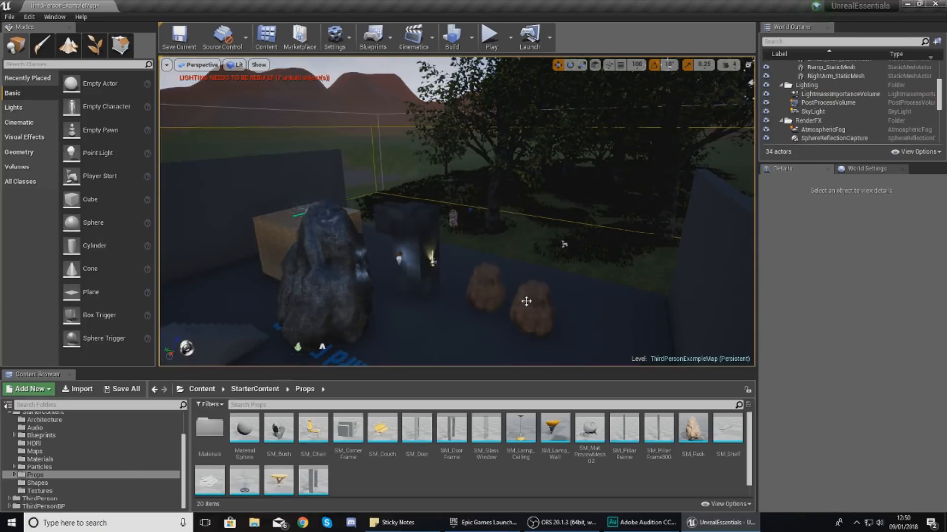
# Delete the LightmassImportanceVolume actor from the Lighting folder
pyautogui.click(518, 306)
pyautogui.press('a')
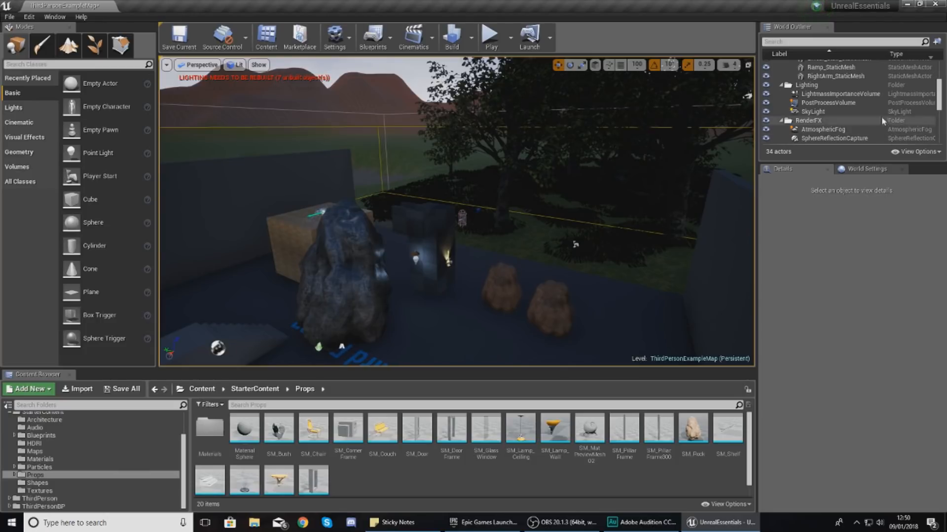
pyautogui.click(838, 94)
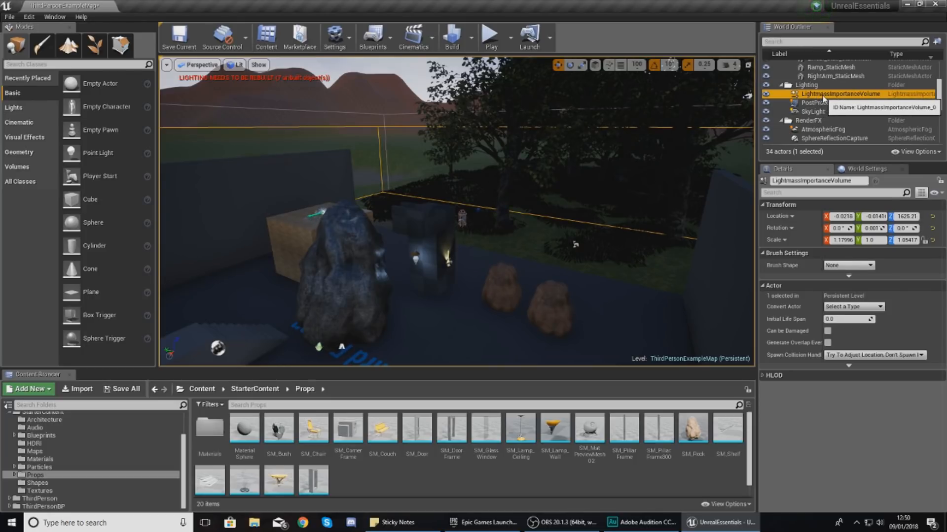
pyautogui.click(823, 102)
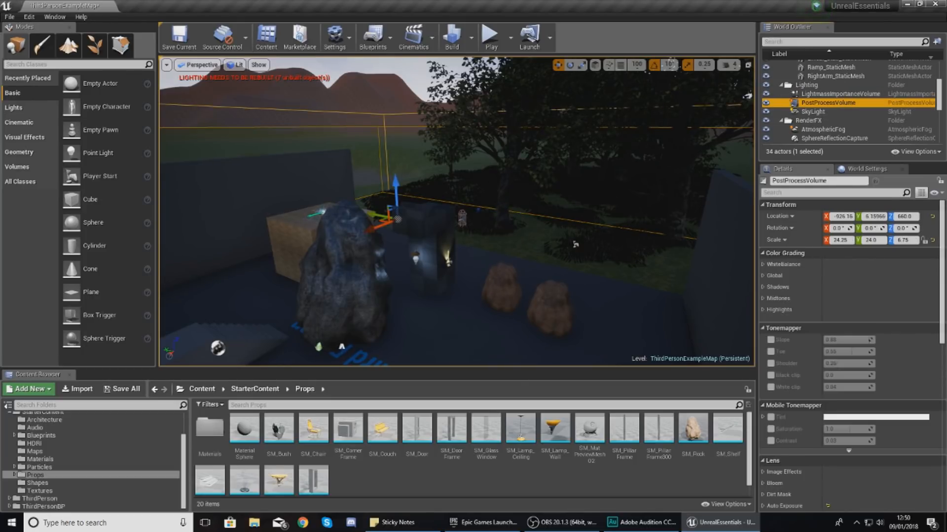
pyautogui.click(854, 94)
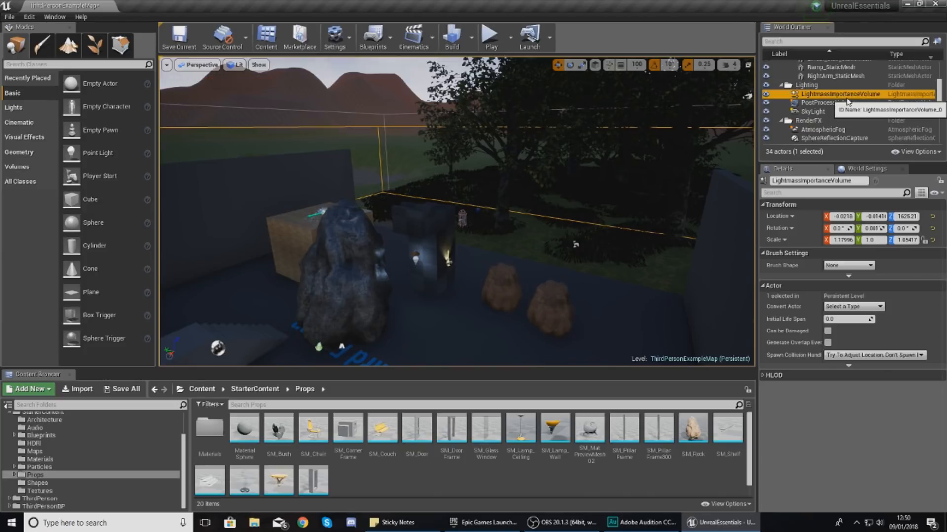
pyautogui.click(845, 101)
pyautogui.click(844, 94)
pyautogui.press('Delete')
# Delete the SkyLight actor from the Lighting folder
pyautogui.click(831, 94)
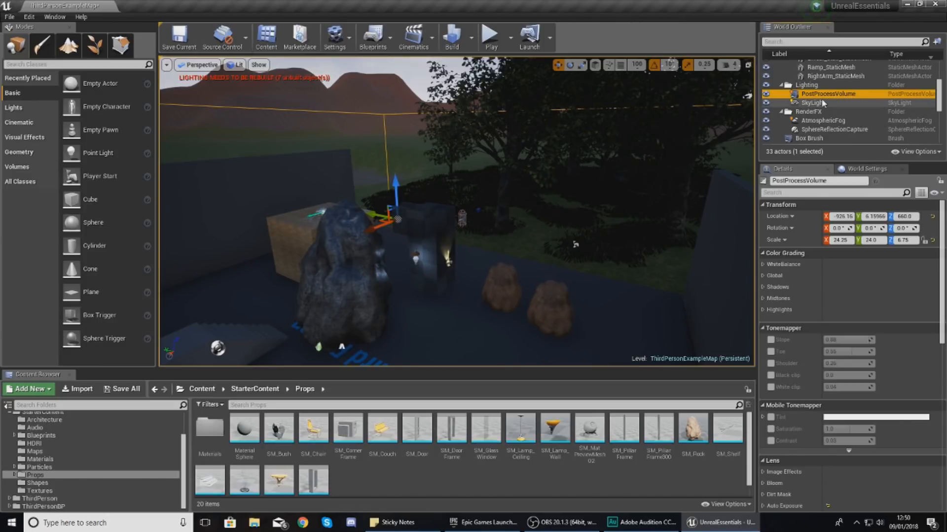
pyautogui.click(821, 102)
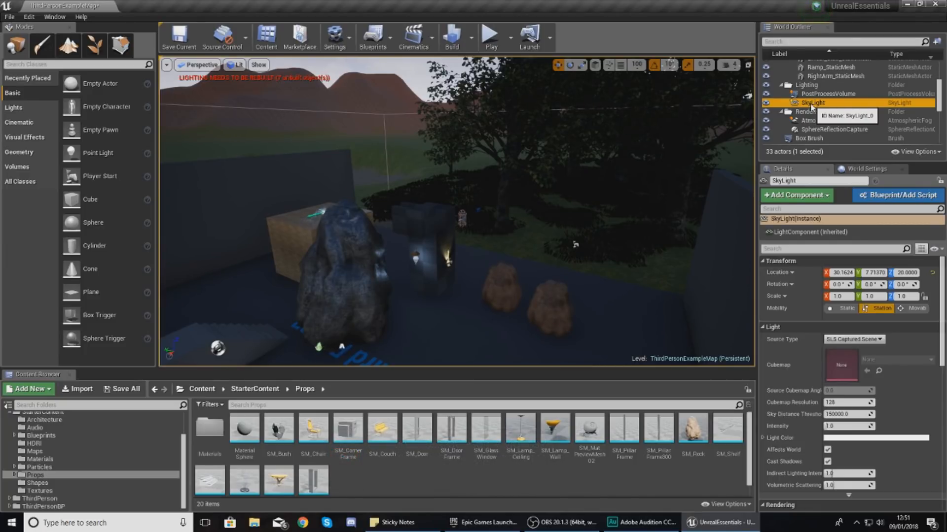
pyautogui.press('d')
pyautogui.moveTo(639, 207); pyautogui.dragTo(513, 200, button='right')
pyautogui.press('a')
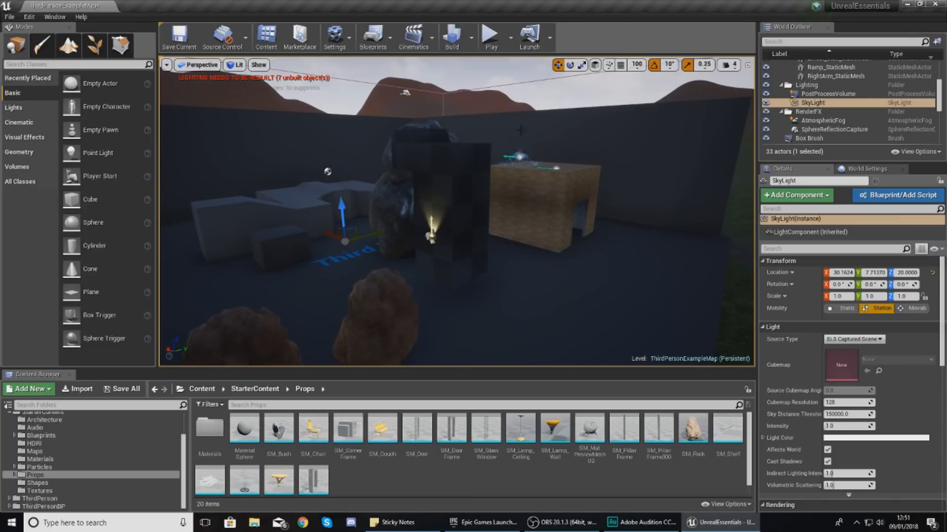
pyautogui.click(814, 103)
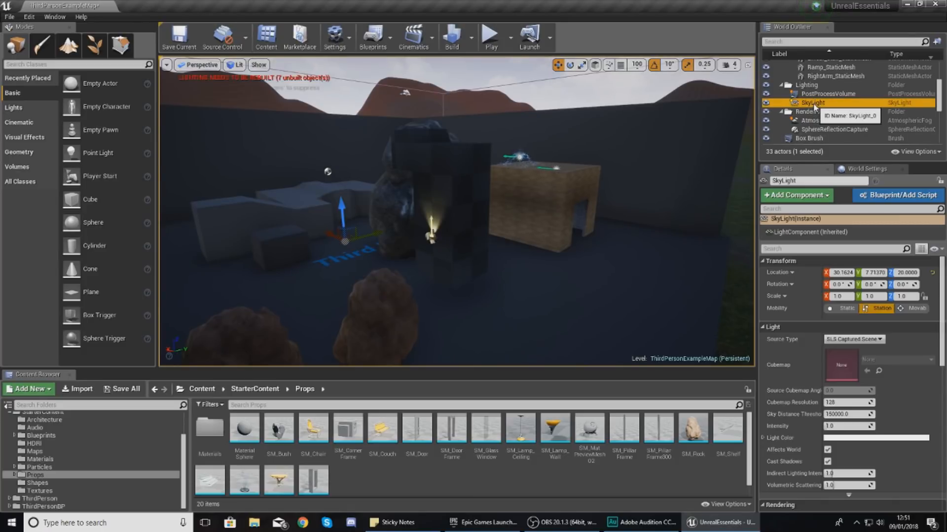
pyautogui.press('Delete')
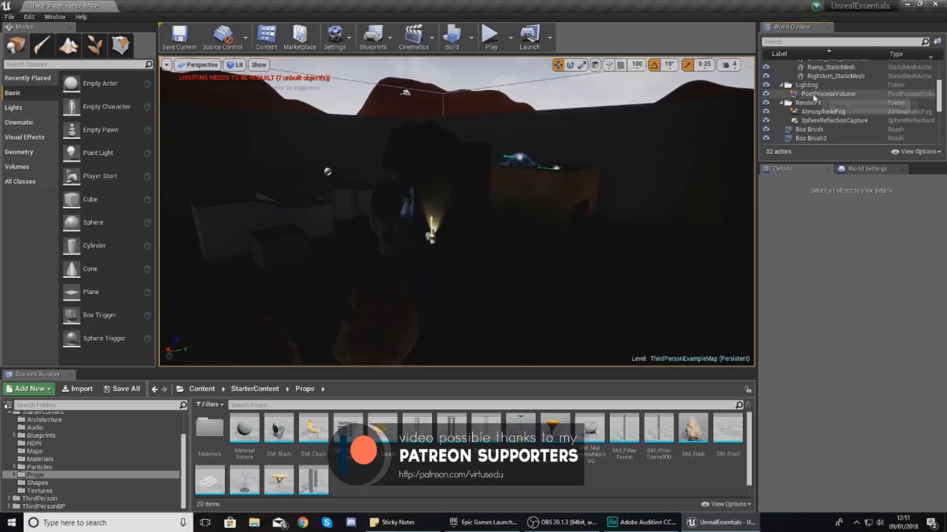
# Delete the AtmosphericFog actor from the RenderFX folder
pyautogui.click(827, 120)
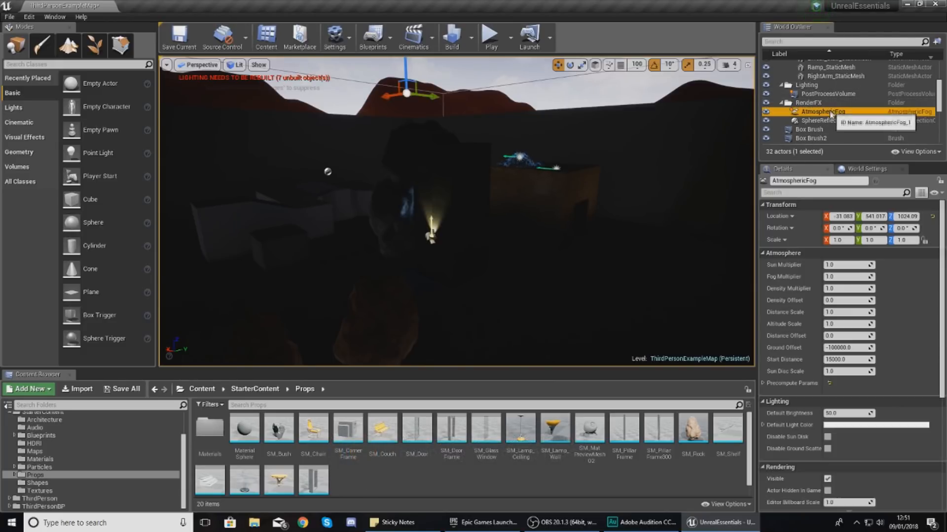
pyautogui.click(822, 111)
pyautogui.scroll(-3, 822, 104)
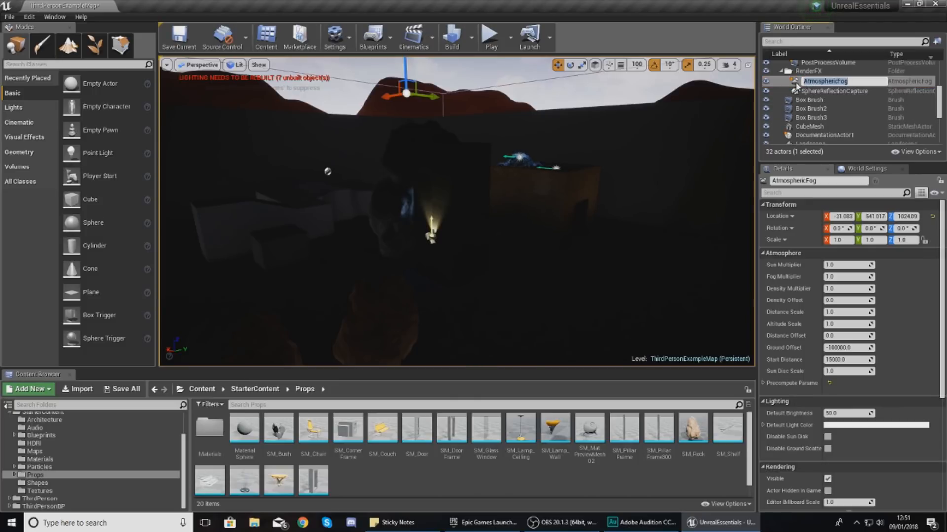
pyautogui.press('f')
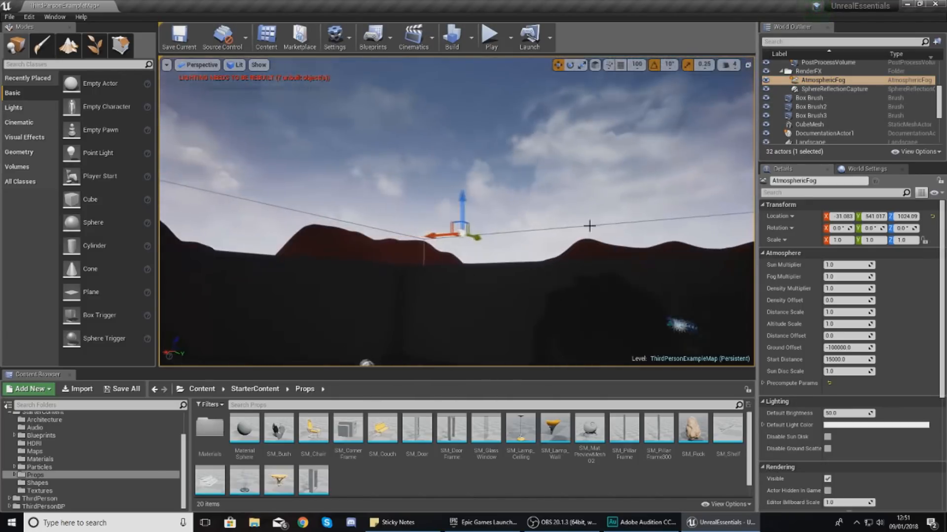
pyautogui.moveTo(501, 226); pyautogui.dragTo(513, 229, button='right')
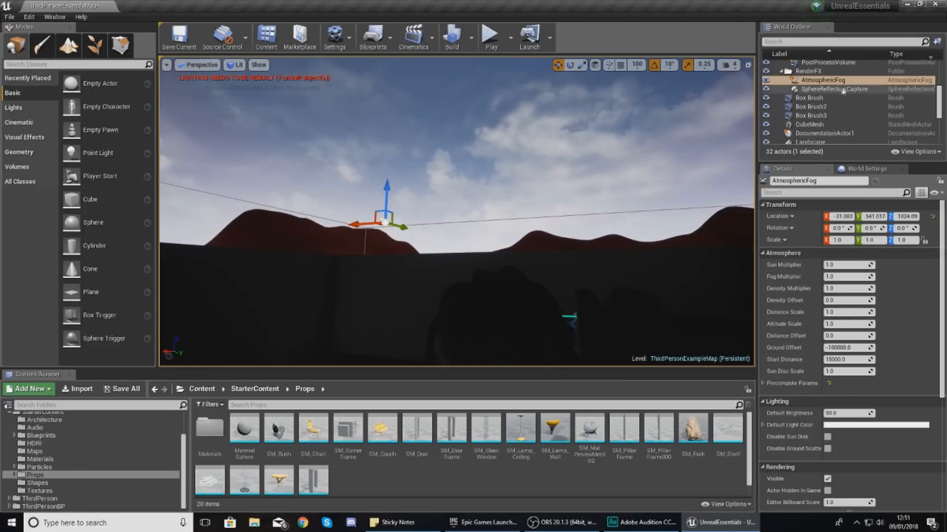
pyautogui.press('Delete')
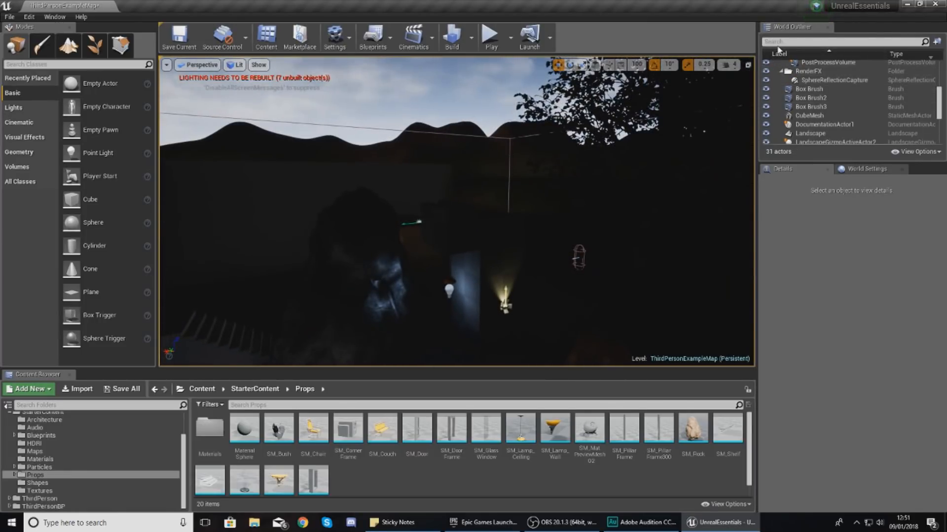
# Filter the World Outliner by "sphere" and delete the SkySphereBlueprint actor
pyautogui.click(780, 43)
pyautogui.write('s')
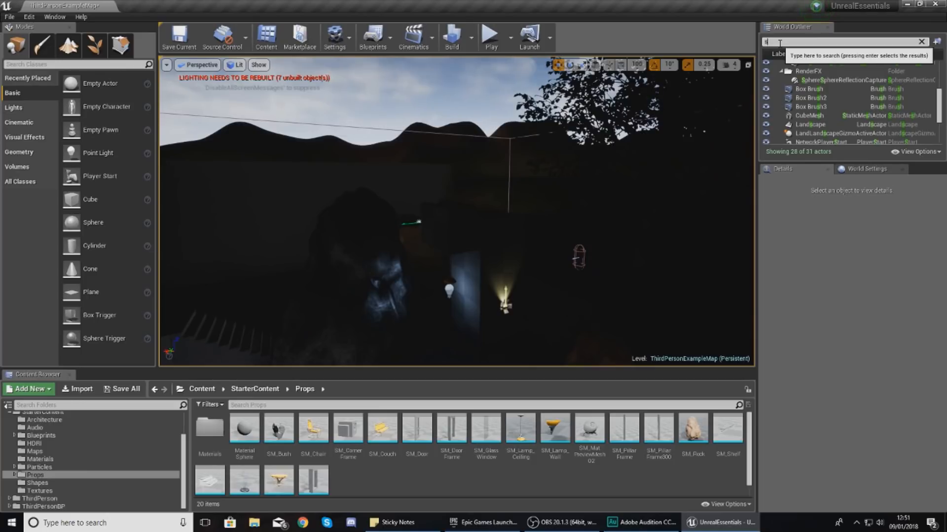
pyautogui.write('phere')
pyautogui.click(845, 92)
pyautogui.moveTo(587, 157)
pyautogui.mouseDown(button='right')
pyautogui.moveTo(586, 128)
pyautogui.moveTo(588, 157)
pyautogui.mouseUp(button='right')
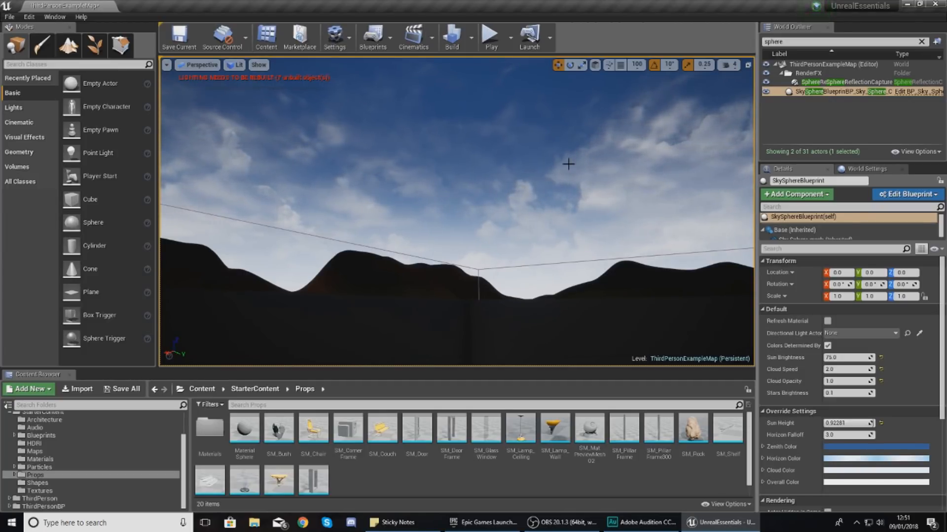
pyautogui.press('Delete')
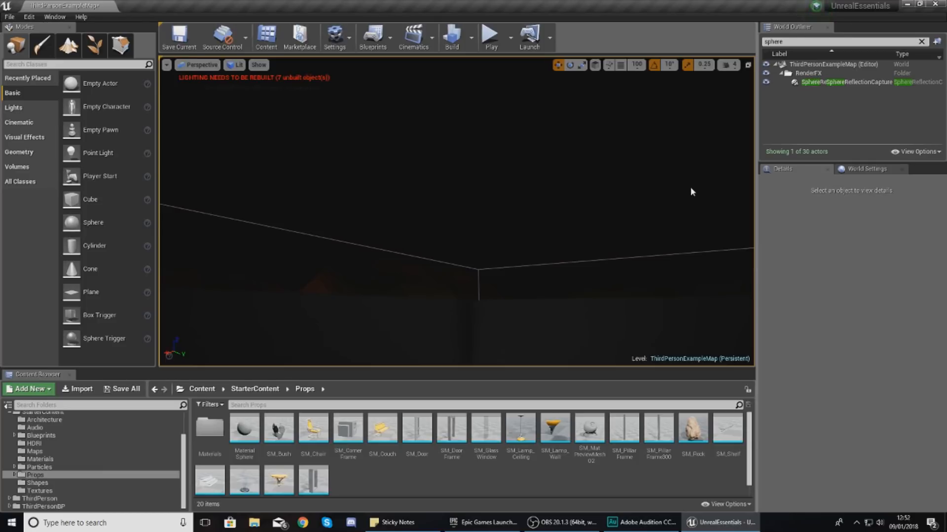
# Examine the lighting of the whole arena and around the ceiling and wall lamps
pyautogui.moveTo(676, 234); pyautogui.dragTo(913, 308, button='right')
pyautogui.press('s')
pyautogui.press('w')
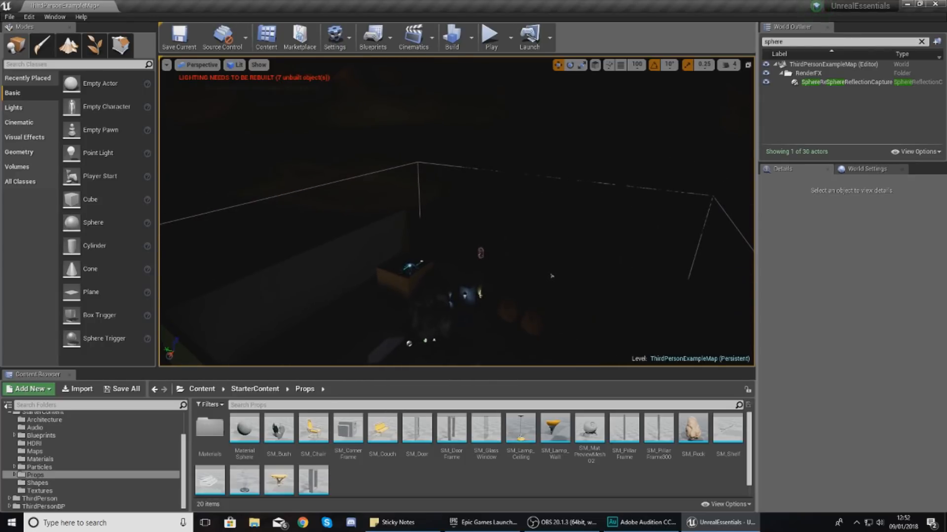
pyautogui.moveTo(470, 177); pyautogui.dragTo(474, 205, button='right')
pyautogui.press('g')
pyautogui.press('w')
pyautogui.moveTo(551, 212)
pyautogui.mouseDown(button='right')
pyautogui.moveTo(559, 233)
pyautogui.moveTo(541, 191)
pyautogui.moveTo(516, 209)
pyautogui.moveTo(549, 226)
pyautogui.moveTo(535, 217)
pyautogui.moveTo(544, 211)
pyautogui.mouseUp(button='right')
pyautogui.press('w')
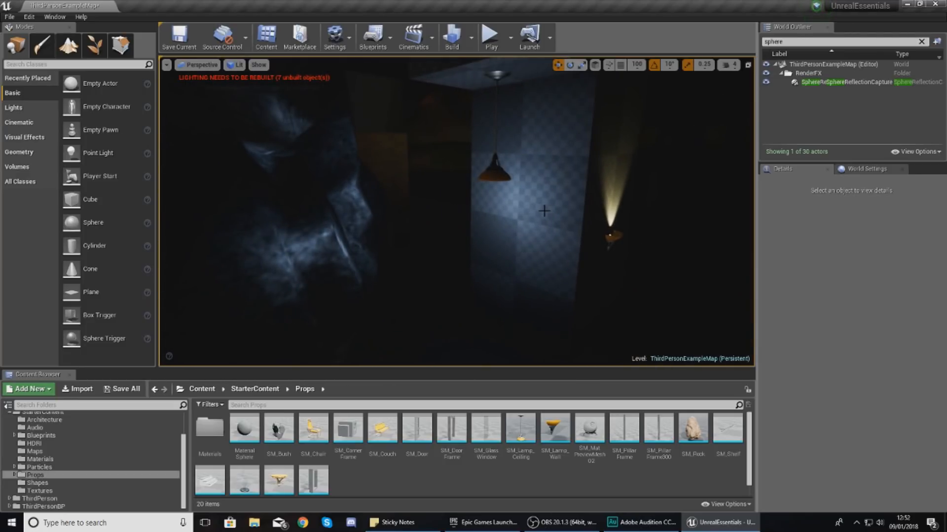
pyautogui.moveTo(548, 219); pyautogui.dragTo(560, 223, button='right')
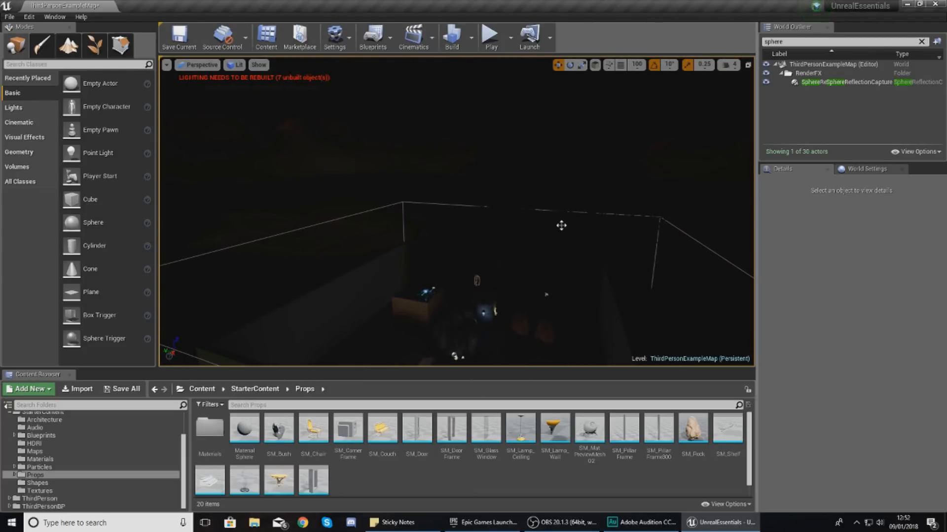
# Place a directional light on the ground of the walled arena and clear the World Outliner filter
pyautogui.click(30, 109)
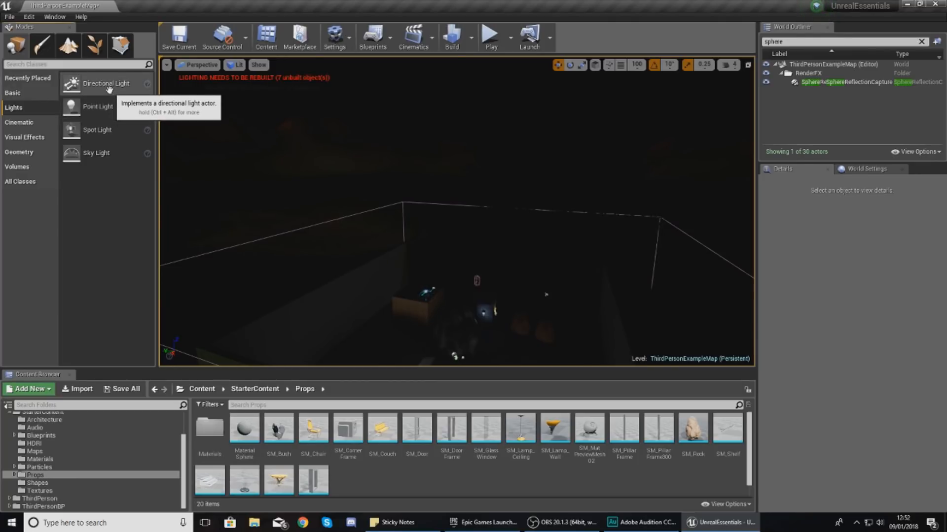
pyautogui.moveTo(109, 89); pyautogui.dragTo(478, 261)
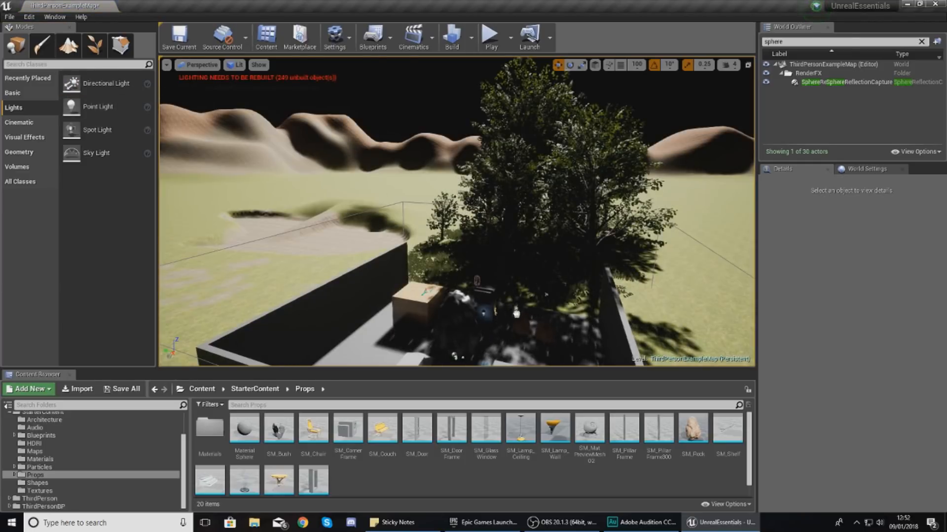
pyautogui.moveTo(509, 318); pyautogui.dragTo(509, 318)
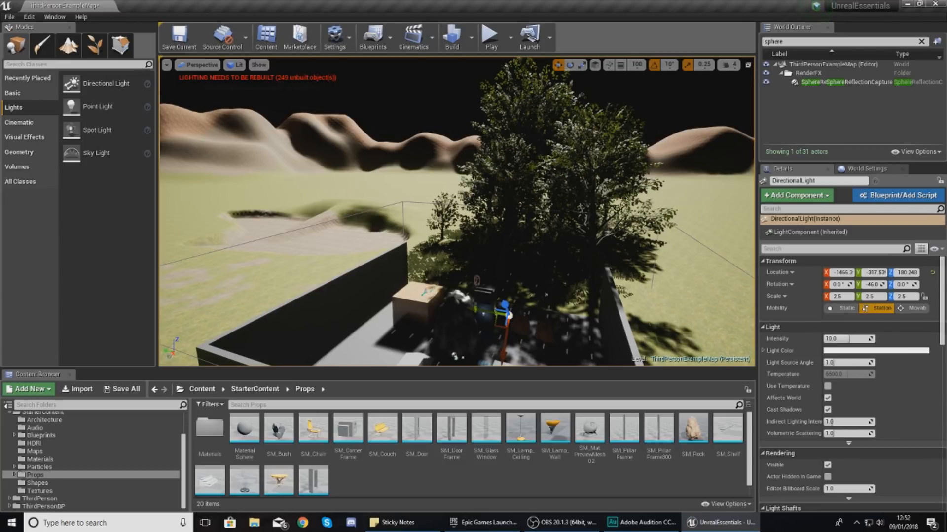
pyautogui.click(764, 41)
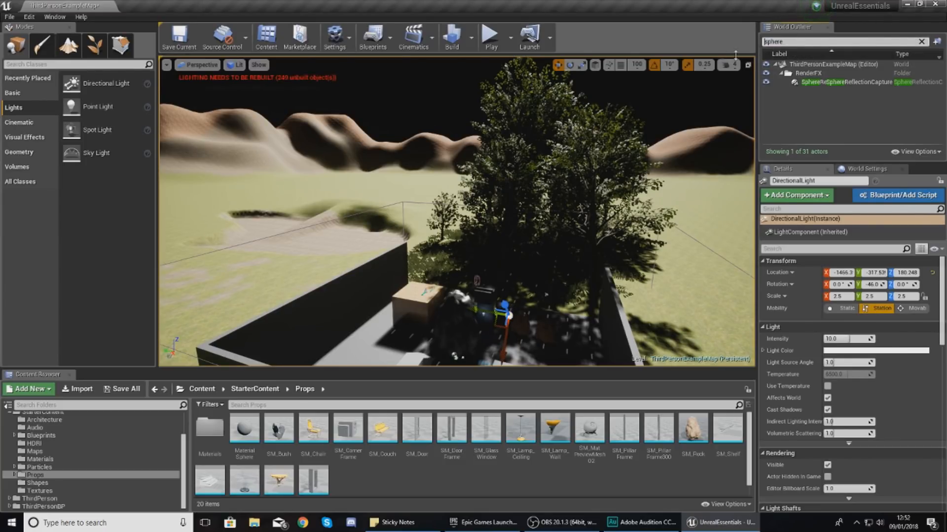
pyautogui.press('BackSpace')
# Rotate the new directional light with the rotation gizmo to a Y rotation of about -76°
pyautogui.moveTo(589, 245); pyautogui.dragTo(648, 271, button='right')
pyautogui.press('w')
pyautogui.press('s')
pyautogui.click(570, 65)
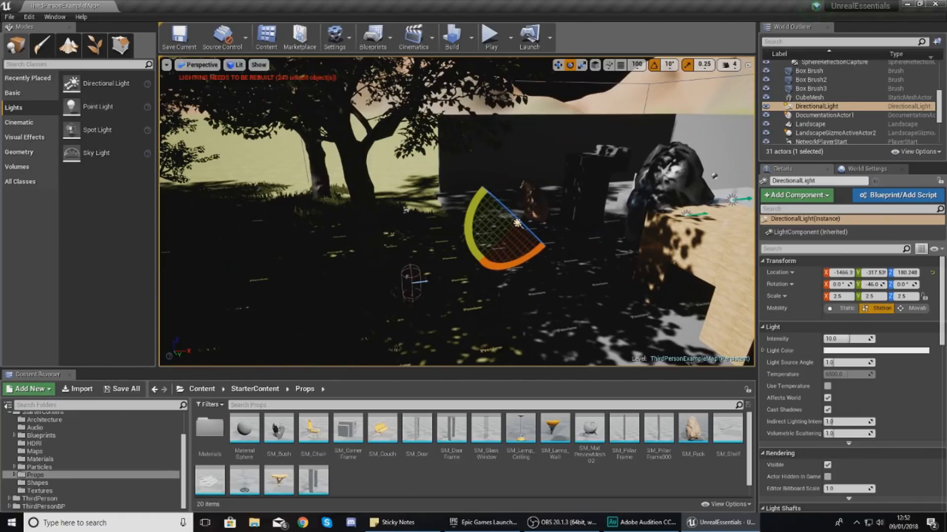
pyautogui.moveTo(648, 271); pyautogui.dragTo(729, 274, button='right')
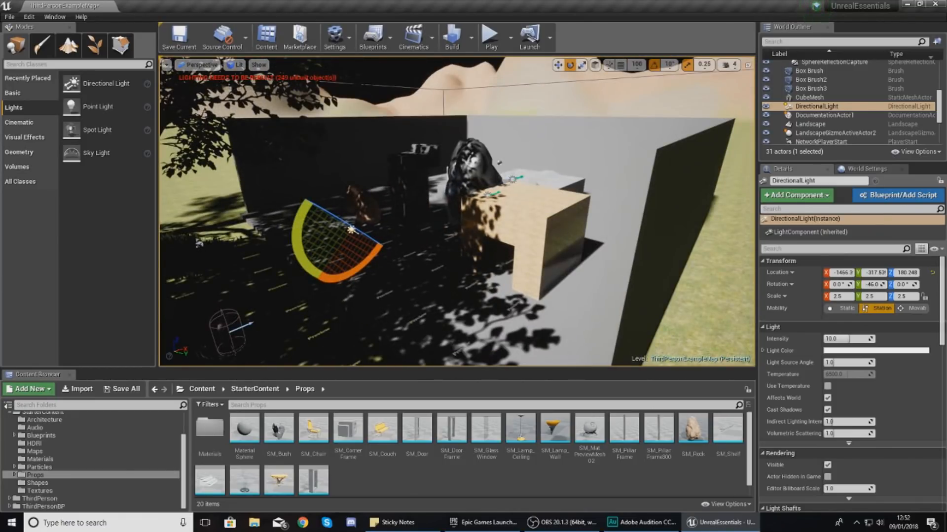
pyautogui.moveTo(730, 274); pyautogui.dragTo(680, 276, button='right')
pyautogui.moveTo(511, 191); pyautogui.dragTo(553, 236)
pyautogui.moveTo(547, 236)
pyautogui.mouseDown(button='right')
pyautogui.moveTo(550, 118)
pyautogui.moveTo(535, 153)
pyautogui.moveTo(539, 242)
pyautogui.mouseUp(button='right')
pyautogui.press('s')
pyautogui.moveTo(355, 170); pyautogui.dragTo(335, 182, button='right')
pyautogui.press('w')
pyautogui.moveTo(395, 197); pyautogui.dragTo(459, 215, button='right')
pyautogui.moveTo(413, 154); pyautogui.dragTo(403, 173)
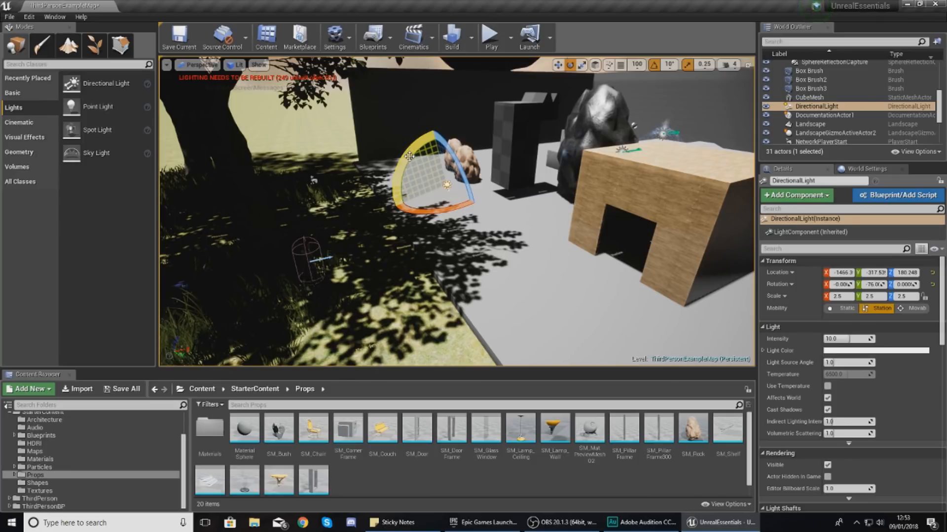
# Rotate the directional light a further 10° to a Y rotation of about -66°
pyautogui.moveTo(466, 247); pyautogui.dragTo(505, 254, button='right')
pyautogui.moveTo(310, 142); pyautogui.dragTo(319, 128)
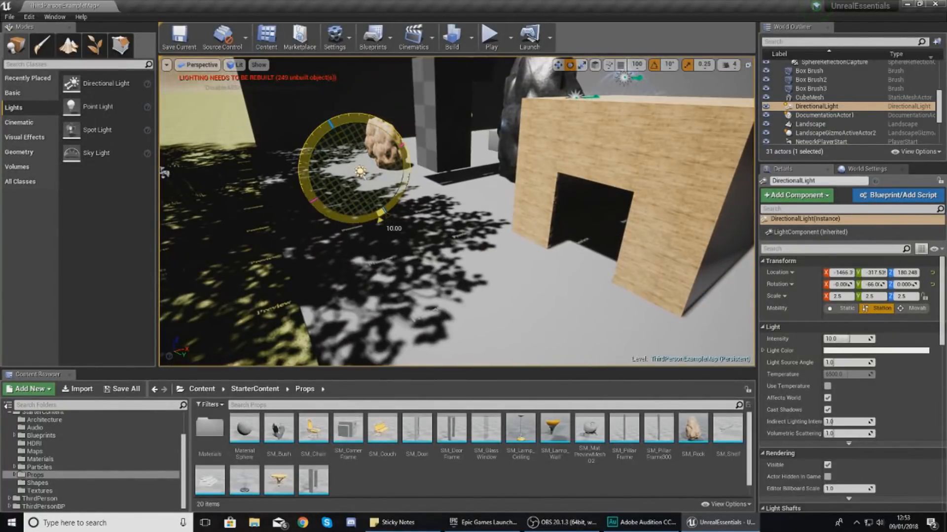
# Examine the light and shadows across the arena and the trees from several distances
pyautogui.press('w')
pyautogui.moveTo(541, 240)
pyautogui.mouseDown(button='right')
pyautogui.moveTo(592, 235)
pyautogui.moveTo(555, 222)
pyautogui.moveTo(574, 229)
pyautogui.moveTo(526, 246)
pyautogui.moveTo(549, 217)
pyautogui.moveTo(547, 257)
pyautogui.moveTo(518, 232)
pyautogui.moveTo(554, 235)
pyautogui.moveTo(532, 220)
pyautogui.moveTo(552, 234)
pyautogui.moveTo(510, 231)
pyautogui.moveTo(527, 232)
pyautogui.mouseUp(button='right')
pyautogui.press('s')
pyautogui.press('w')
pyautogui.press('s')
pyautogui.press('w')
pyautogui.press('s')
pyautogui.press('w')
pyautogui.press('s')
pyautogui.press('w')
pyautogui.press('s')
pyautogui.press('w')
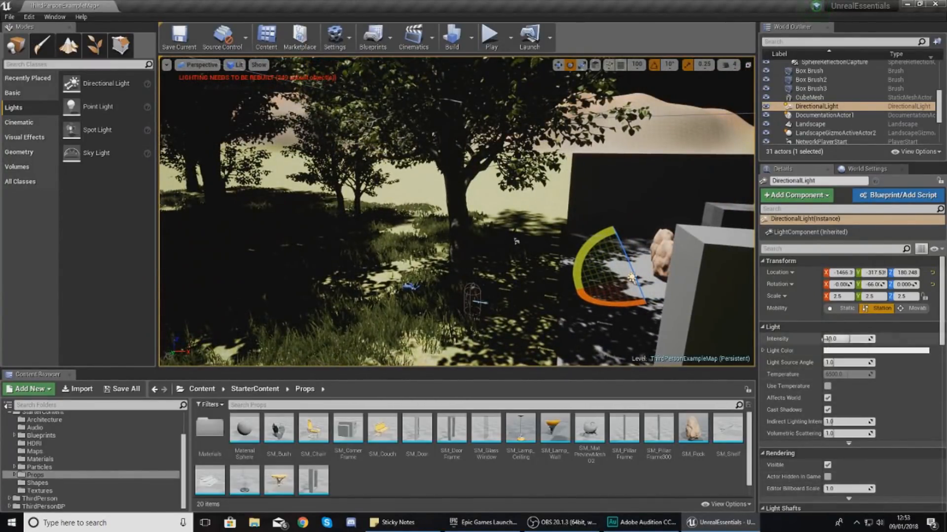
# Set the directional light's intensity to 3
pyautogui.click(838, 108)
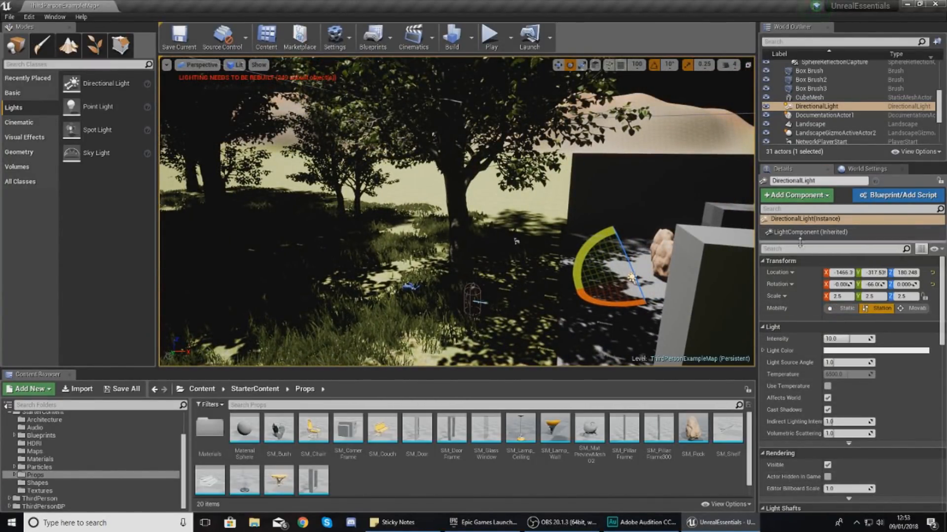
pyautogui.moveTo(849, 339)
pyautogui.mouseDown()
pyautogui.moveTo(840, 340)
pyautogui.moveTo(853, 350)
pyautogui.mouseUp()
pyautogui.write('3')
pyautogui.press('Return')
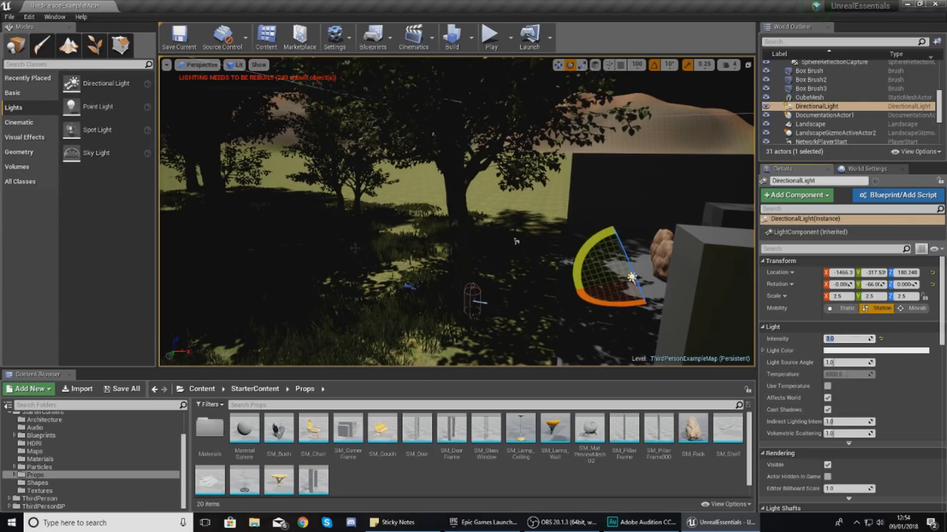
# Search the placeable classes for "atmos" and place an Atmospheric Fog actor on the ground beside the arena
pyautogui.click(21, 65)
pyautogui.write('at')
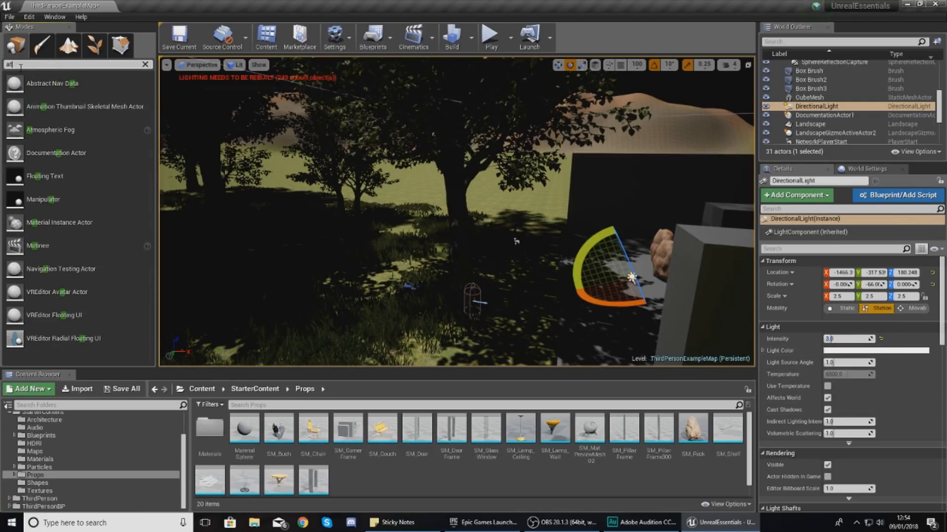
pyautogui.write('mos')
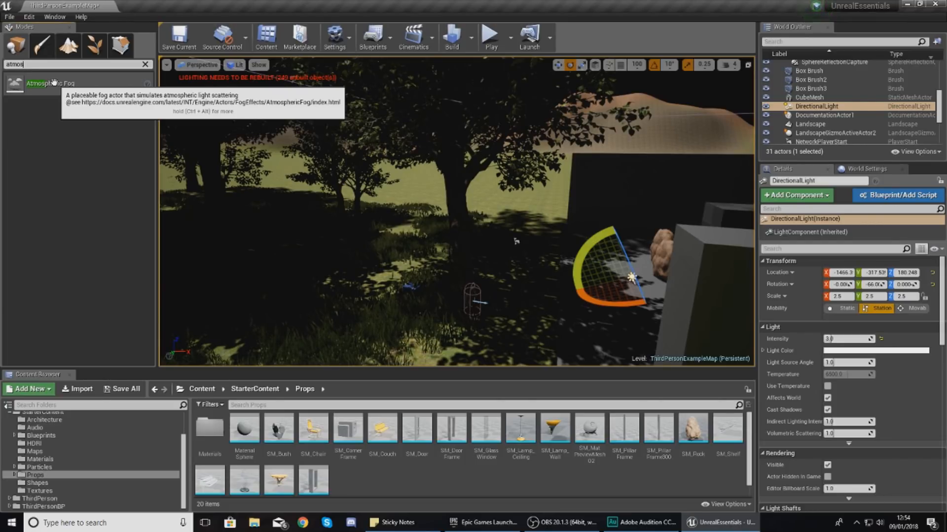
pyautogui.moveTo(55, 83); pyautogui.dragTo(505, 277)
pyautogui.moveTo(506, 277); pyautogui.dragTo(585, 296, button='right')
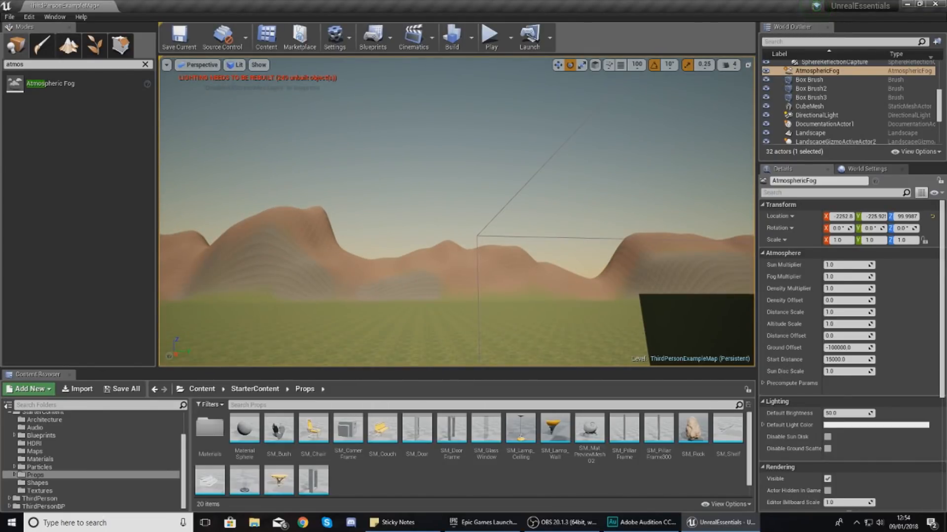
# Set the atmospheric fog's default light color to a pale blue, hex sRGB D2E3FFFF
pyautogui.click(875, 425)
pyautogui.moveTo(678, 340)
pyautogui.mouseDown()
pyautogui.moveTo(660, 329)
pyautogui.moveTo(676, 356)
pyautogui.moveTo(686, 315)
pyautogui.moveTo(656, 334)
pyautogui.moveTo(655, 347)
pyautogui.moveTo(690, 319)
pyautogui.moveTo(671, 307)
pyautogui.moveTo(650, 325)
pyautogui.moveTo(654, 308)
pyautogui.moveTo(663, 303)
pyautogui.moveTo(658, 329)
pyautogui.moveTo(682, 325)
pyautogui.moveTo(664, 325)
pyautogui.moveTo(674, 334)
pyautogui.mouseUp()
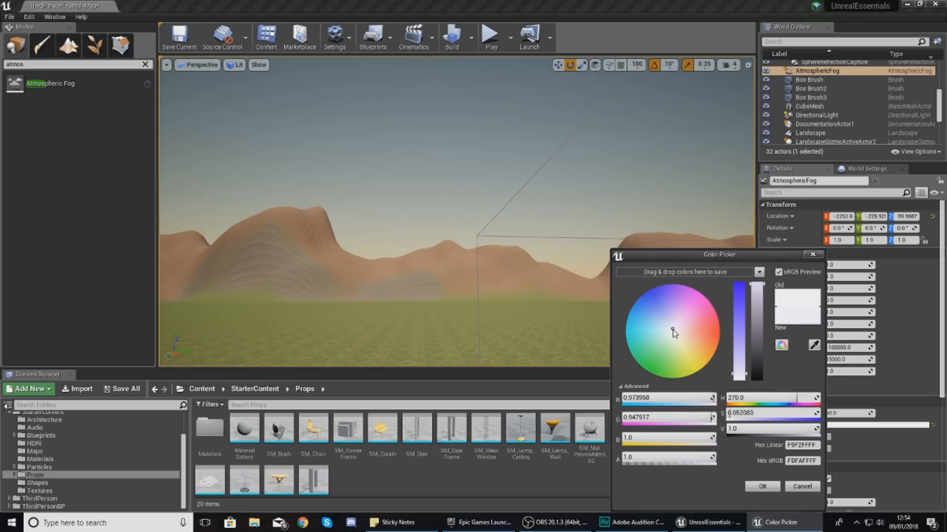
pyautogui.moveTo(673, 333); pyautogui.dragTo(661, 324)
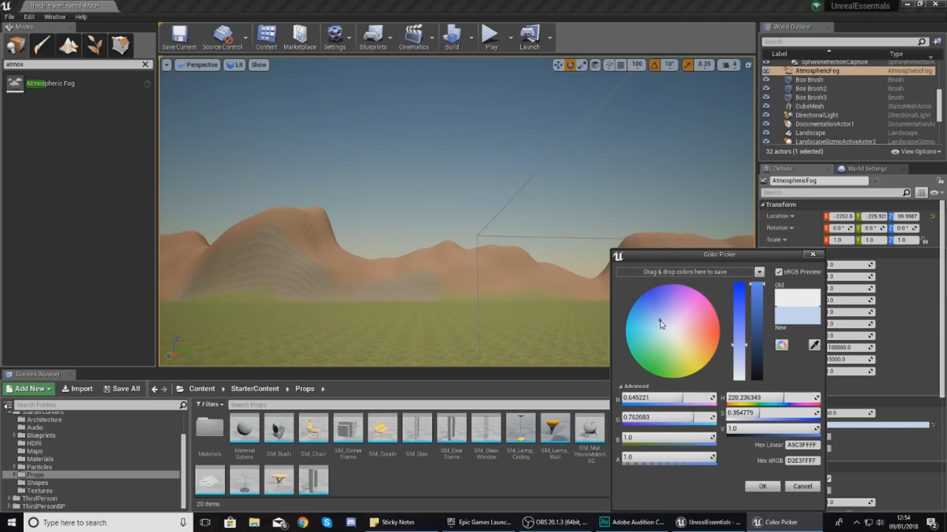
pyautogui.click(763, 487)
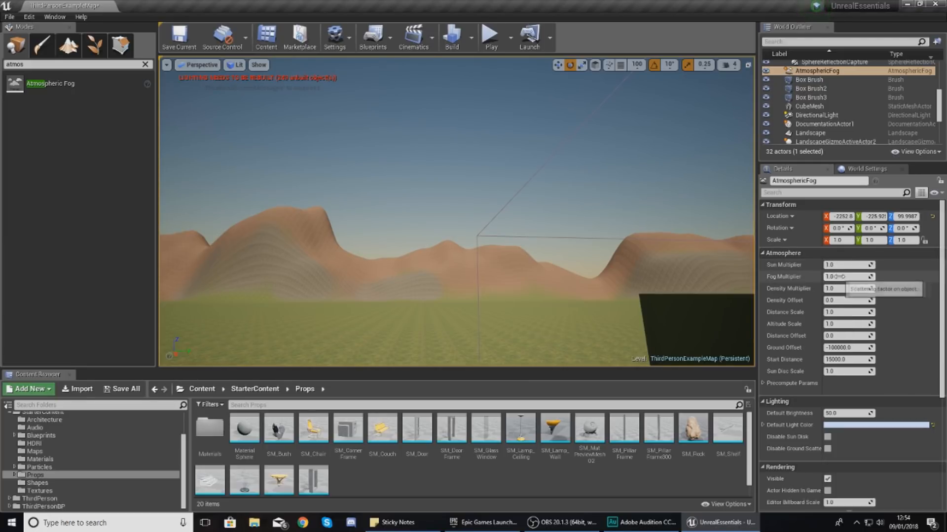
# Try a Fog Multiplier of about 11 on the atmospheric fog and restore it to 1.0
pyautogui.moveTo(833, 277); pyautogui.dragTo(841, 276)
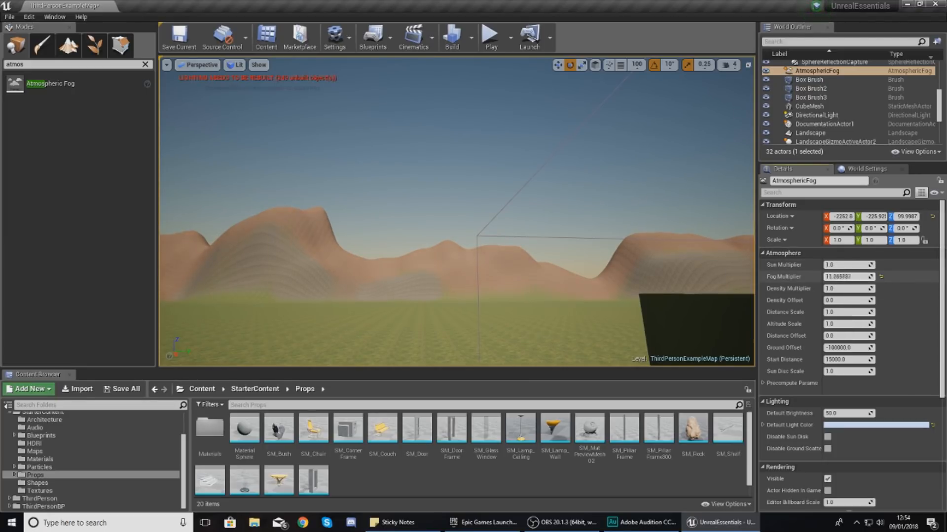
pyautogui.press('Return')
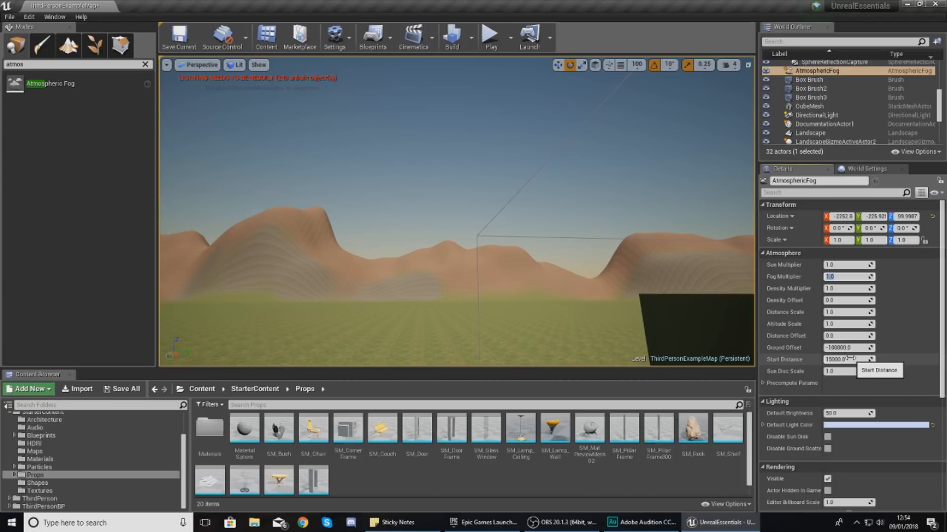
# Examine the sky, the arena and the shaded trees with the atmospheric fog in place
pyautogui.press('f')
pyautogui.moveTo(456, 212); pyautogui.dragTo(631, 207, button='right')
pyautogui.moveTo(320, 318); pyautogui.dragTo(471, 266, button='right')
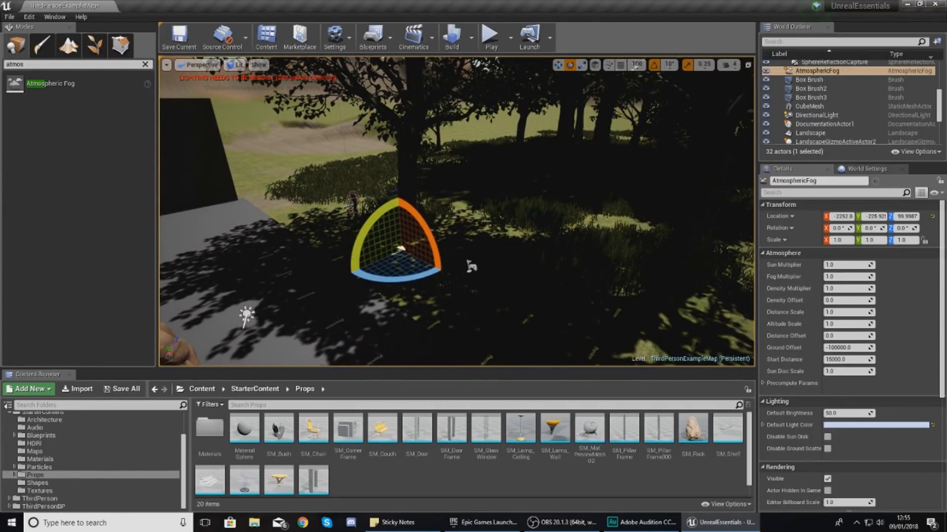
pyautogui.moveTo(471, 266); pyautogui.dragTo(567, 277, button='right')
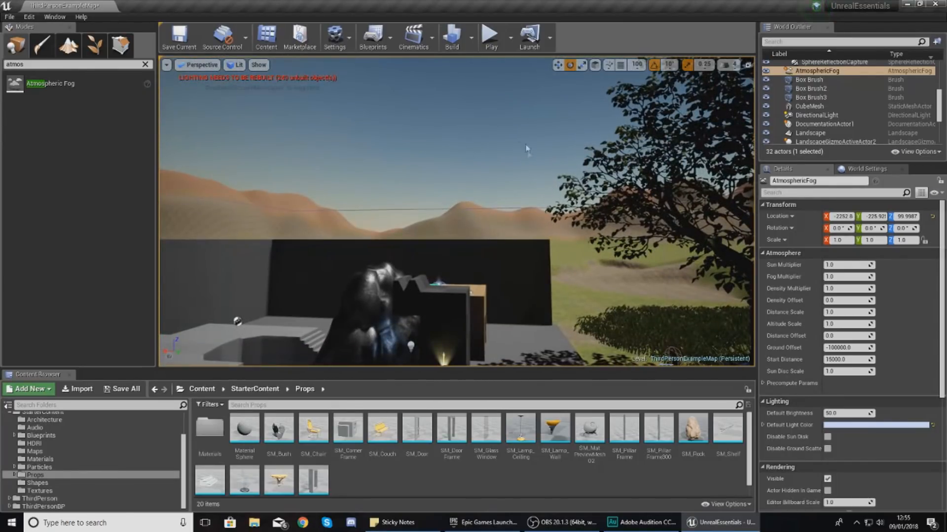
pyautogui.press('w')
pyautogui.moveTo(456, 212); pyautogui.dragTo(321, 261, button='right')
pyautogui.press('w')
pyautogui.press('w')
pyautogui.press('s')
pyautogui.press('w')
pyautogui.press('s')
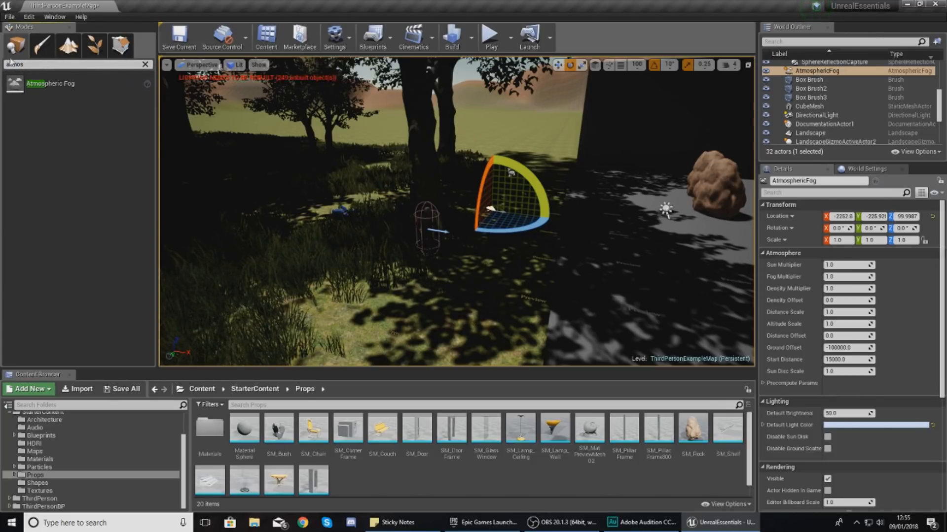
# Clear the class search and place a Sky Light on the ground between the trees and the arena
pyautogui.click(145, 65)
pyautogui.click(13, 107)
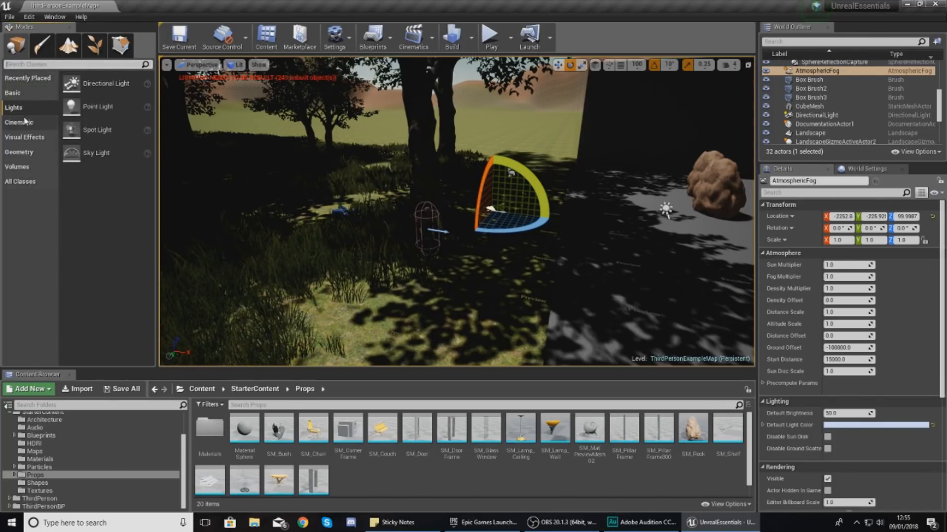
pyautogui.moveTo(98, 153); pyautogui.dragTo(476, 209)
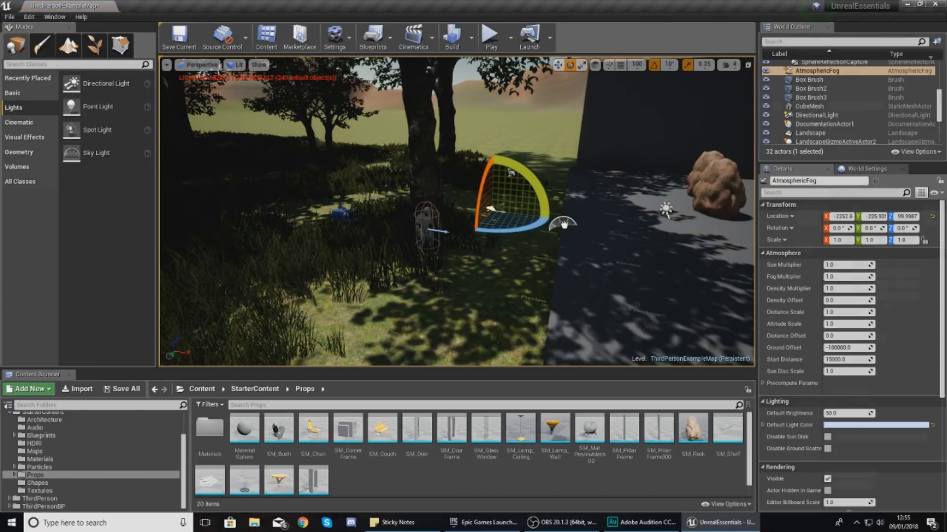
pyautogui.moveTo(563, 224); pyautogui.dragTo(563, 226)
# Examine the sky light's effect inside the wooden building and on the surrounding arena and trees
pyautogui.moveTo(563, 225); pyautogui.dragTo(794, 222, button='right')
pyautogui.press('w')
pyautogui.press('s')
pyautogui.press('w')
pyautogui.press('s')
pyautogui.press('w')
pyautogui.press('s')
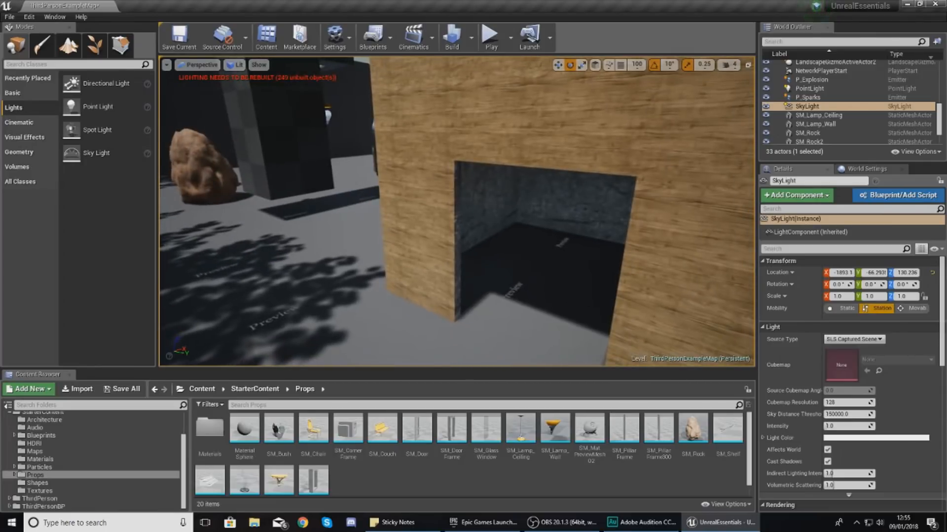
pyautogui.moveTo(542, 222); pyautogui.dragTo(482, 219, button='right')
pyautogui.press('d')
pyautogui.press('a')
pyautogui.moveTo(483, 219); pyautogui.dragTo(431, 215, button='right')
pyautogui.press('w')
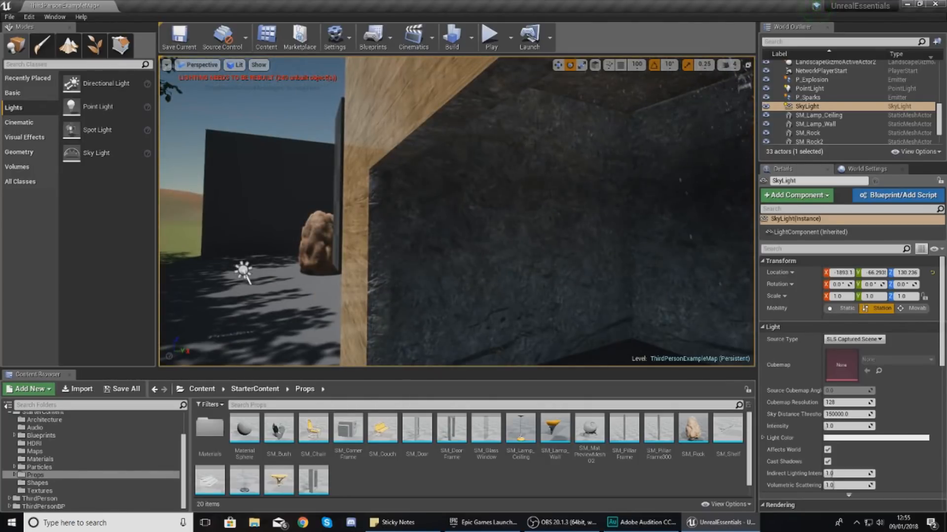
pyautogui.press('w')
pyautogui.press('s')
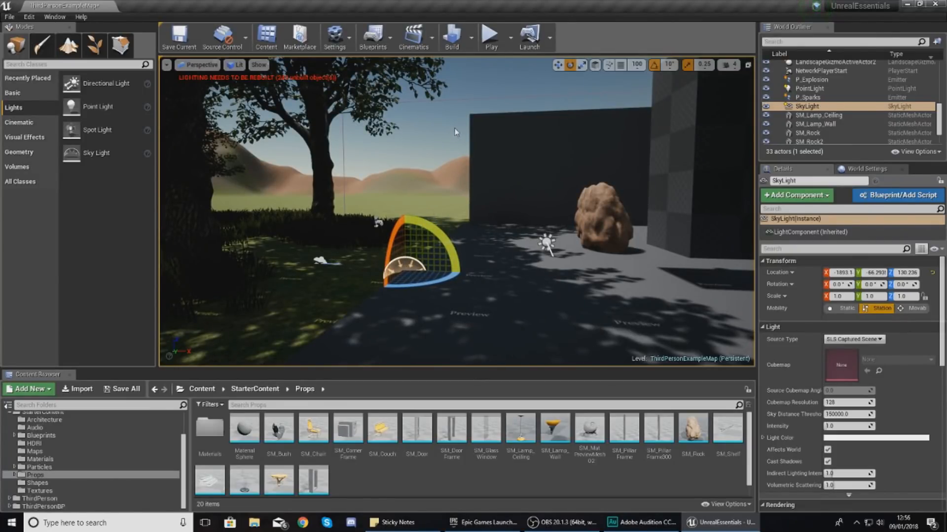
pyautogui.moveTo(431, 215); pyautogui.dragTo(459, 212, button='right')
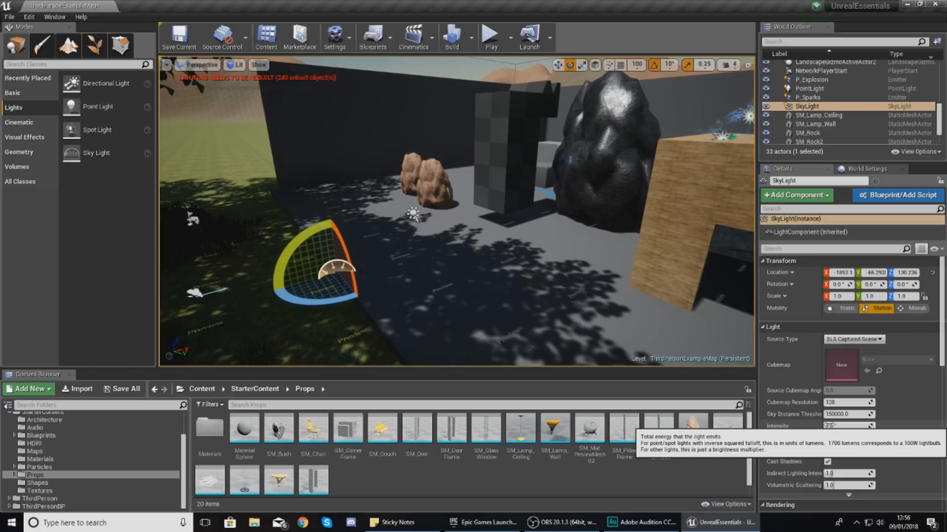
# Try a higher sky light intensity and set it back to 1
pyautogui.moveTo(838, 426)
pyautogui.mouseDown()
pyautogui.moveTo(882, 426)
pyautogui.moveTo(839, 426)
pyautogui.moveTo(859, 426)
pyautogui.moveTo(848, 427)
pyautogui.mouseUp()
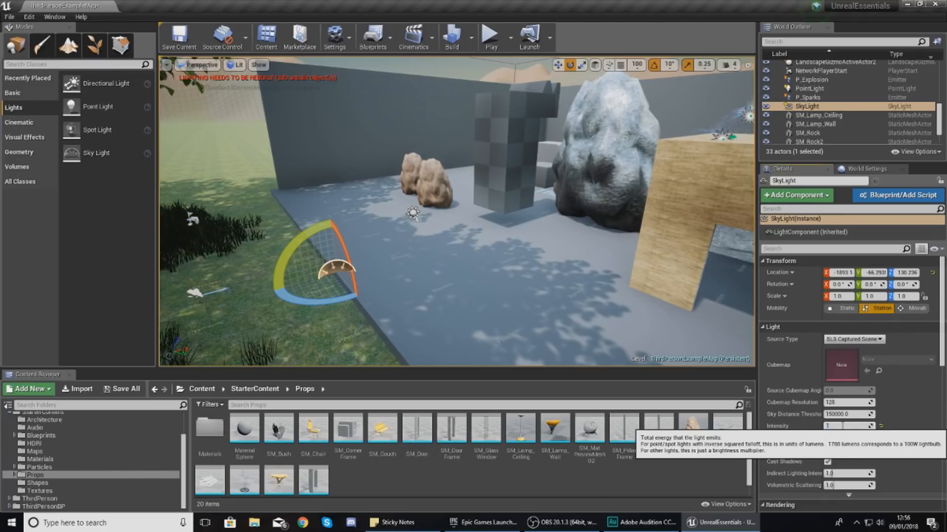
pyautogui.write('1')
pyautogui.press('Return')
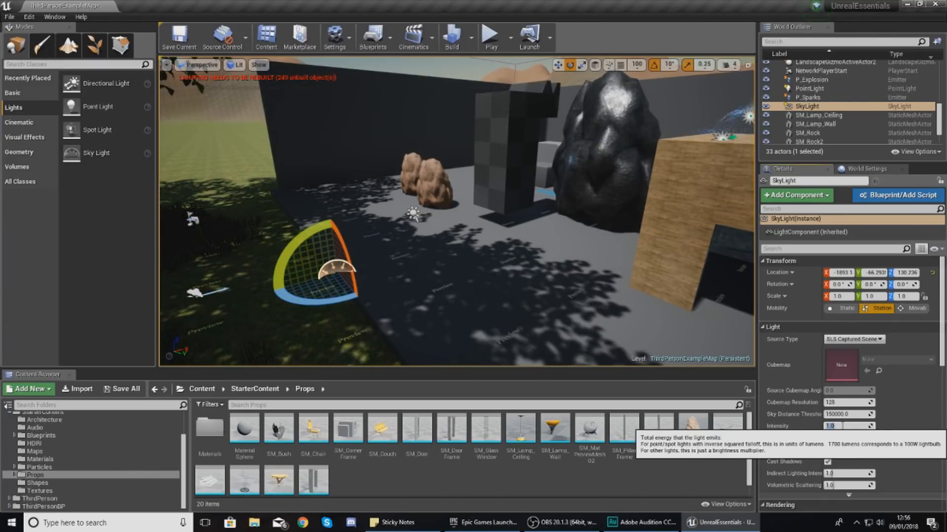
# Search the placeable classes for "lightm" and place a Lightmass Importance Volume on the ground beside the wooden building
pyautogui.moveTo(487, 281); pyautogui.dragTo(515, 287, button='right')
pyautogui.click(115, 66)
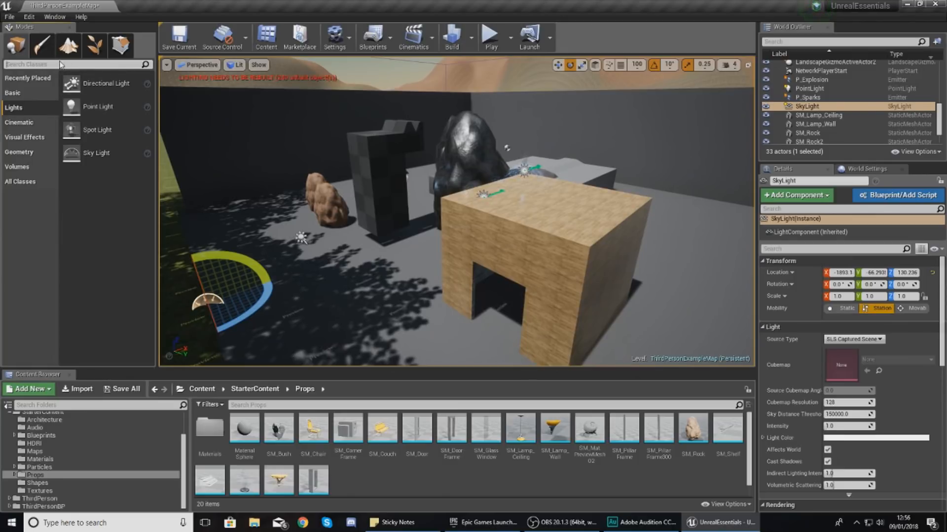
pyautogui.write('lightm')
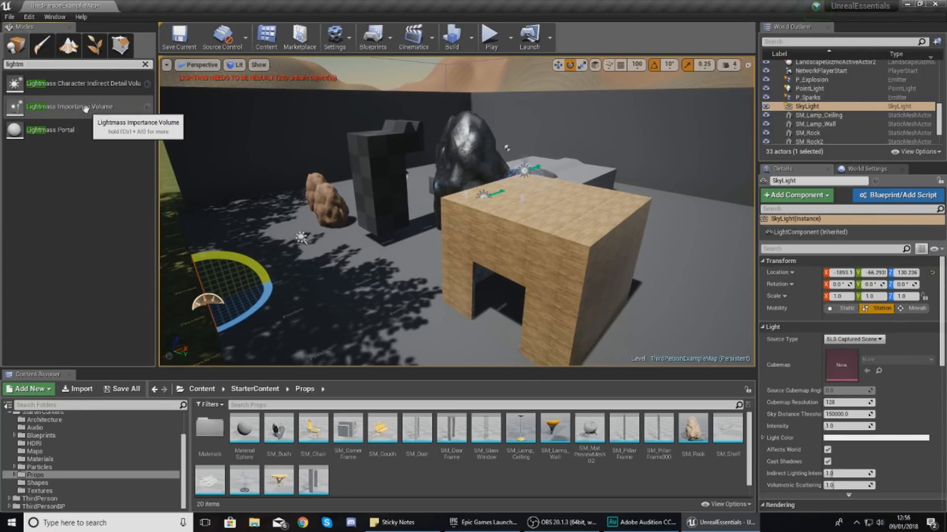
pyautogui.moveTo(69, 106); pyautogui.dragTo(356, 197)
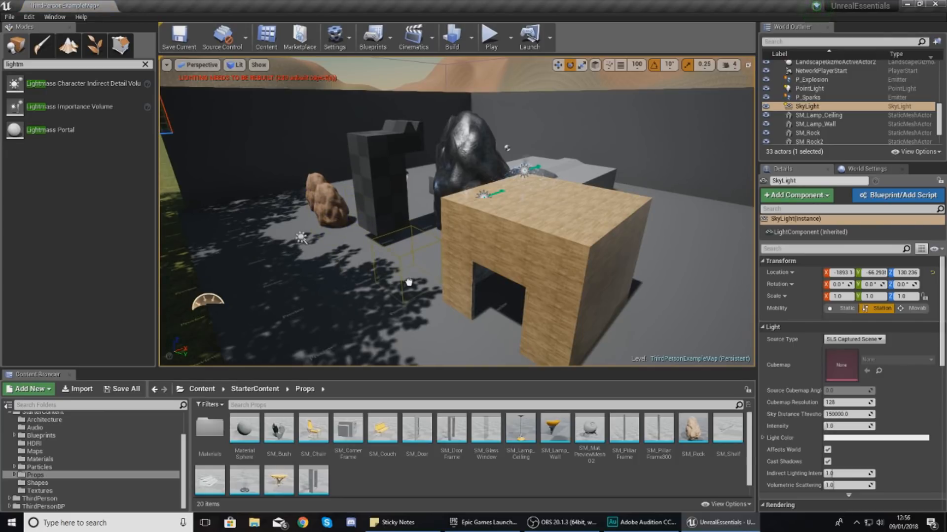
pyautogui.moveTo(409, 282); pyautogui.dragTo(407, 275)
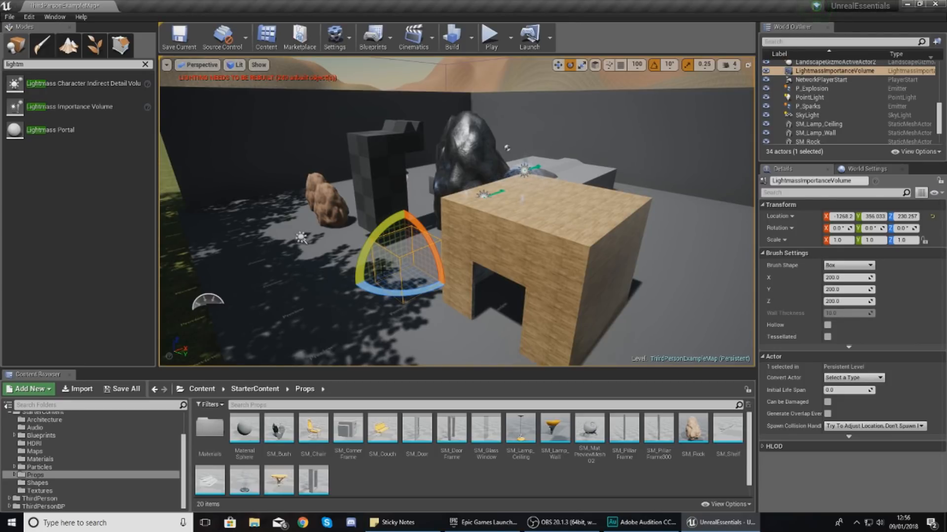
# Enlarge the lightmass importance volume with the scale gizmo to about 24 in X, 17.5 in Y and 19.5 in Z
pyautogui.click(581, 66)
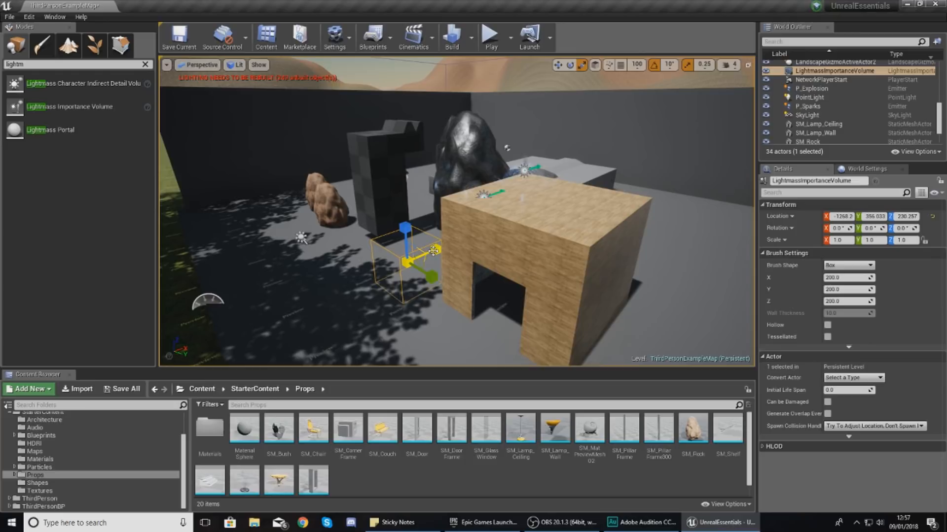
pyautogui.press('s')
pyautogui.moveTo(501, 250)
pyautogui.mouseDown(button='right')
pyautogui.moveTo(498, 320)
pyautogui.moveTo(500, 250)
pyautogui.mouseUp(button='right')
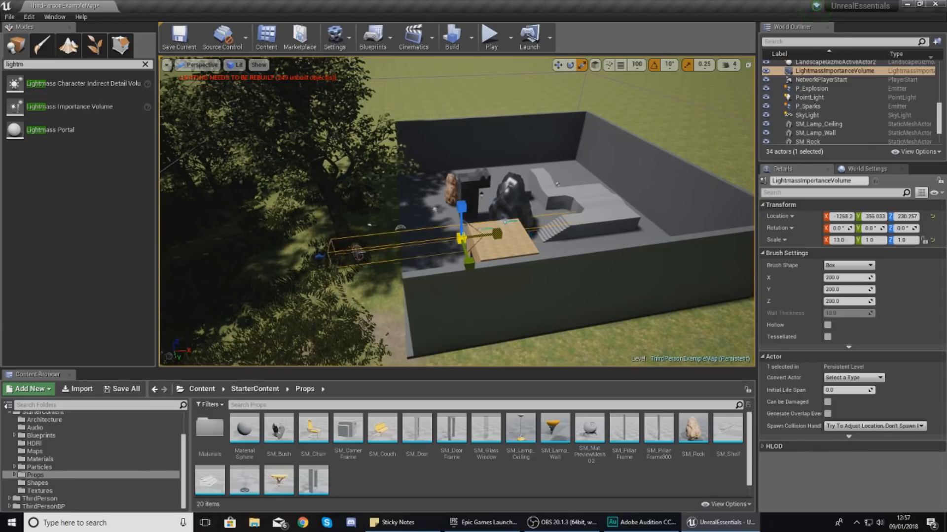
pyautogui.moveTo(471, 265); pyautogui.dragTo(466, 286)
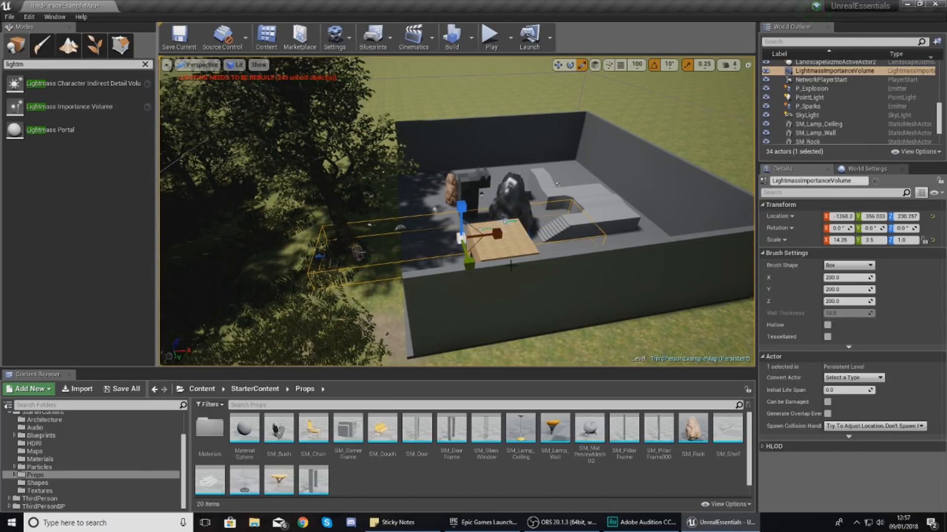
pyautogui.moveTo(460, 272); pyautogui.dragTo(454, 336)
pyautogui.moveTo(465, 204); pyautogui.dragTo(465, 167)
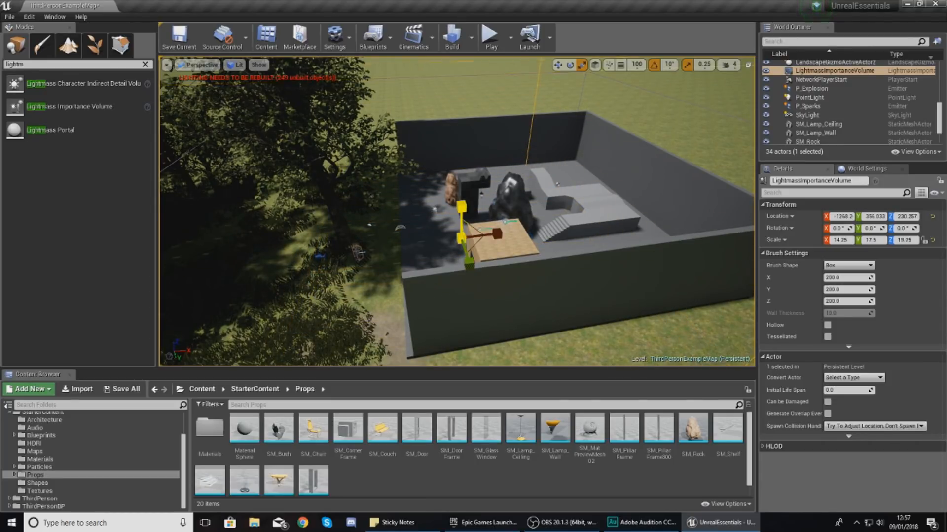
pyautogui.press('s')
pyautogui.moveTo(591, 316); pyautogui.dragTo(560, 296, button='right')
pyautogui.moveTo(610, 248); pyautogui.dragTo(636, 245)
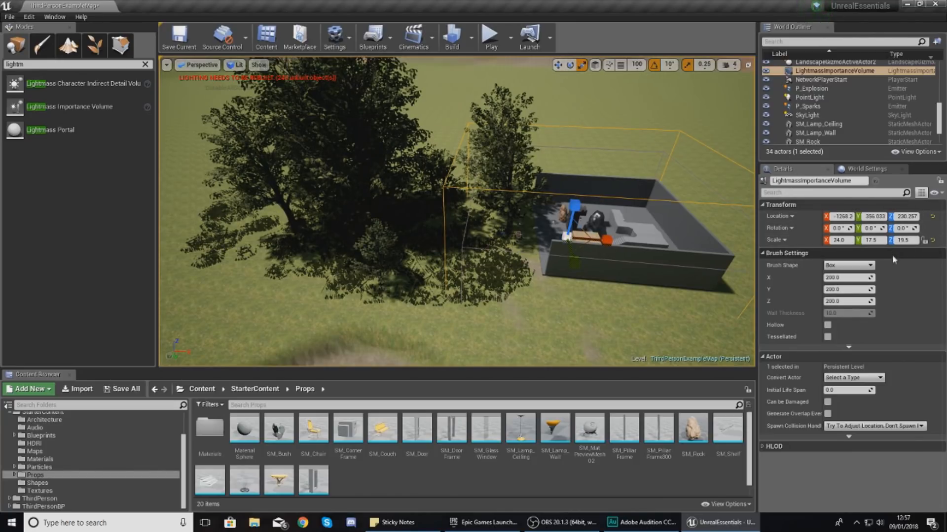
# Set the lightmass importance volume's scale to 50 in X, 50 in Y and 25 in Z
pyautogui.click(849, 240)
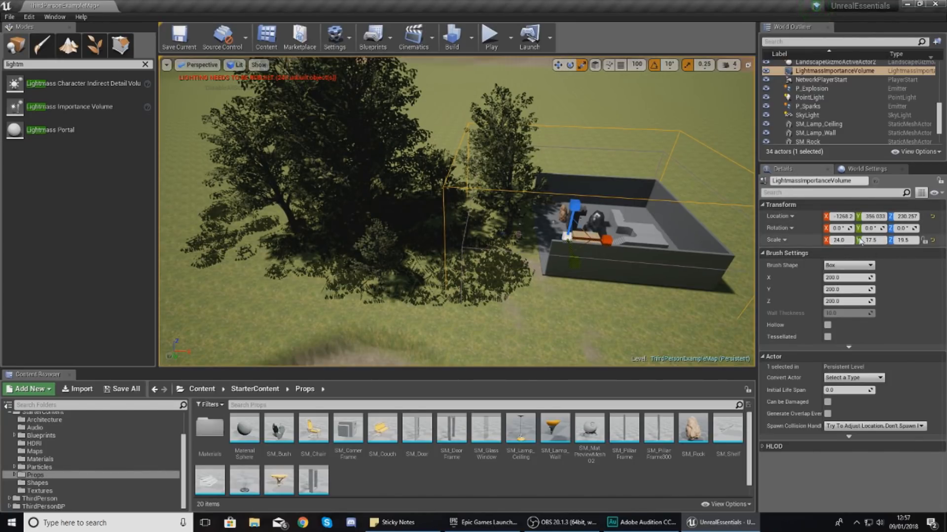
pyautogui.write('50')
pyautogui.press('Tab')
pyautogui.write('50')
pyautogui.press('Tab')
pyautogui.write('25')
pyautogui.press('Return')
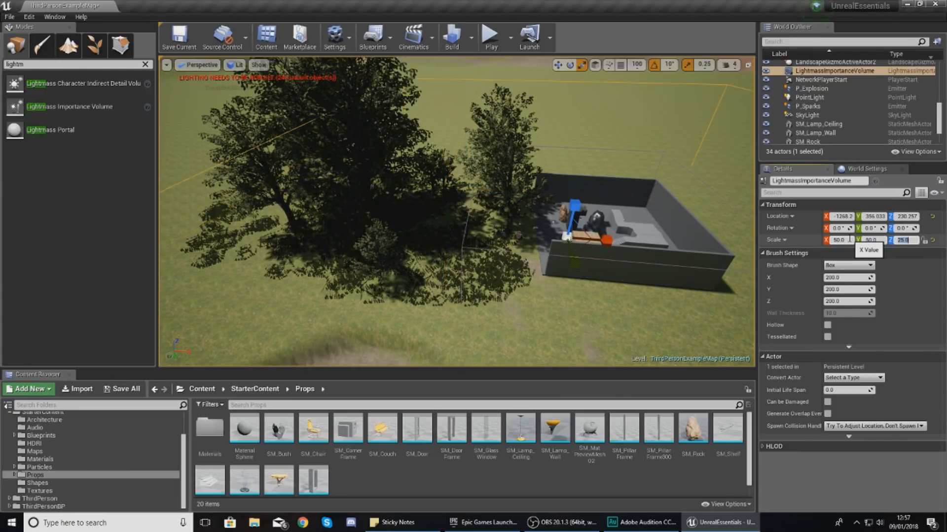
# Move the lightmass importance volume along X toward the trees, to an X location of about -3471
pyautogui.click(557, 65)
pyautogui.moveTo(604, 241); pyautogui.dragTo(527, 235)
pyautogui.moveTo(537, 235); pyautogui.dragTo(332, 268, button='right')
pyautogui.press('w')
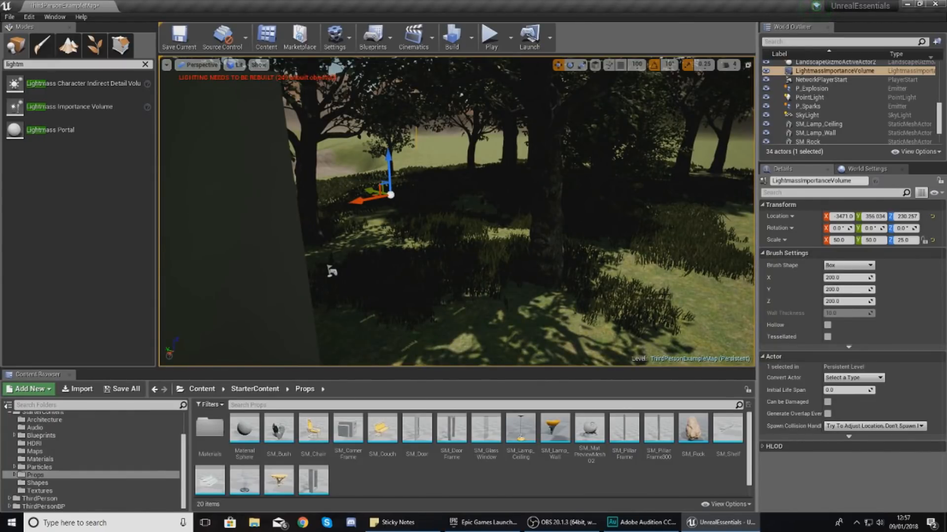
# Search the placeable classes for "sky" and place a BP_Sky_Sphere on the ground near the trees
pyautogui.click(34, 64)
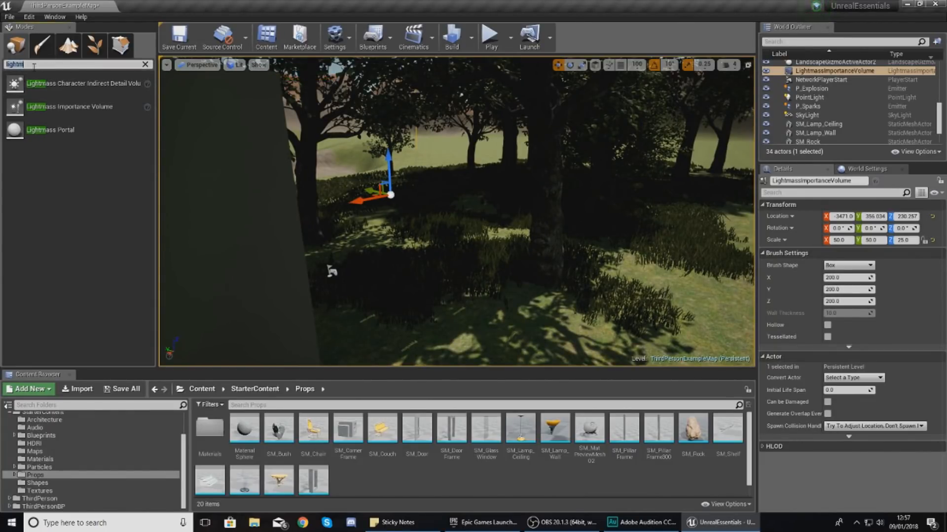
pyautogui.press('BackSpace')
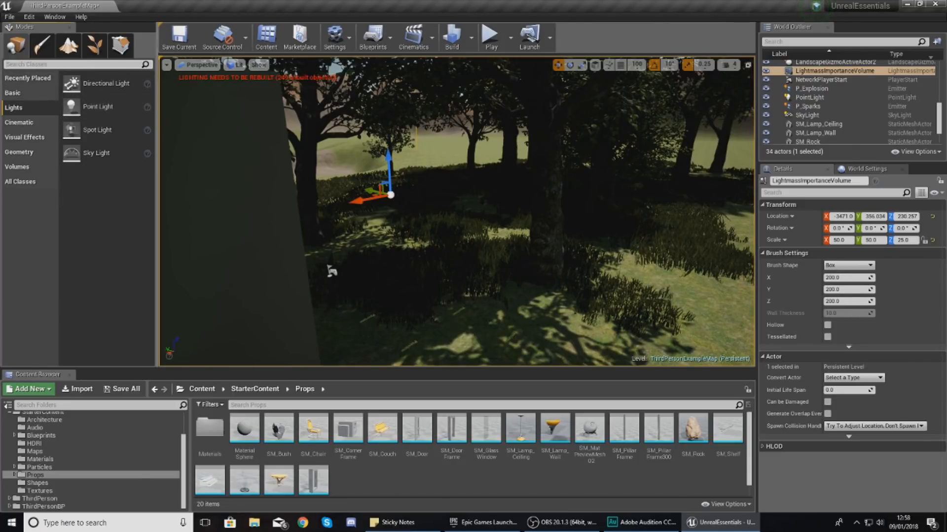
pyautogui.press('f')
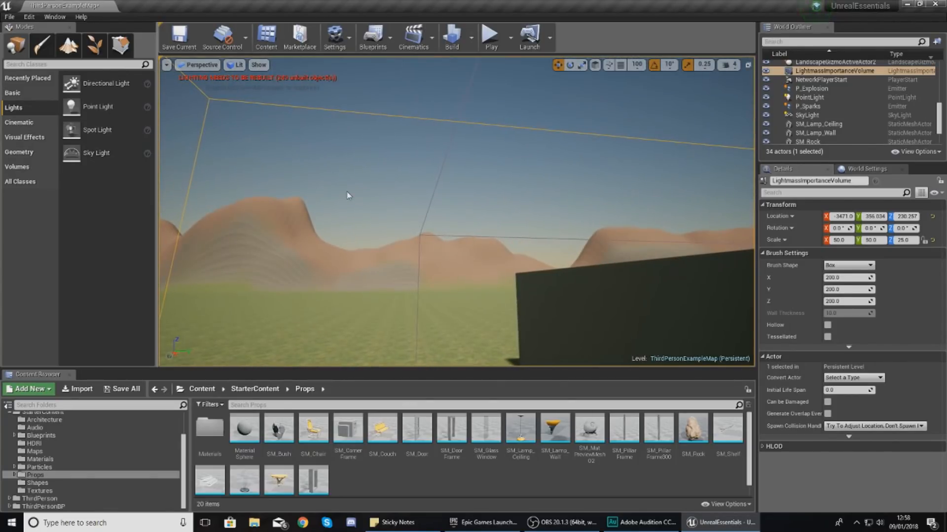
pyautogui.moveTo(365, 194); pyautogui.dragTo(365, 195, button='right')
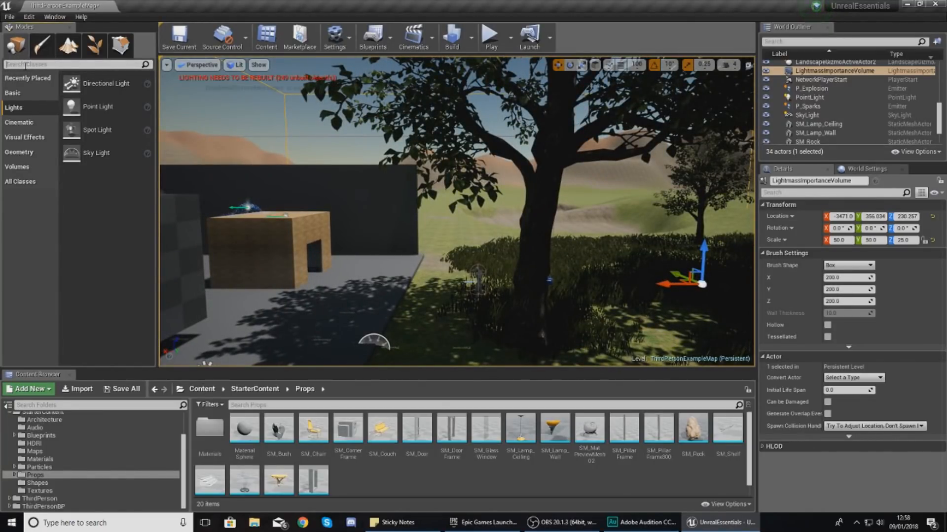
pyautogui.click(24, 65)
pyautogui.write('sky')
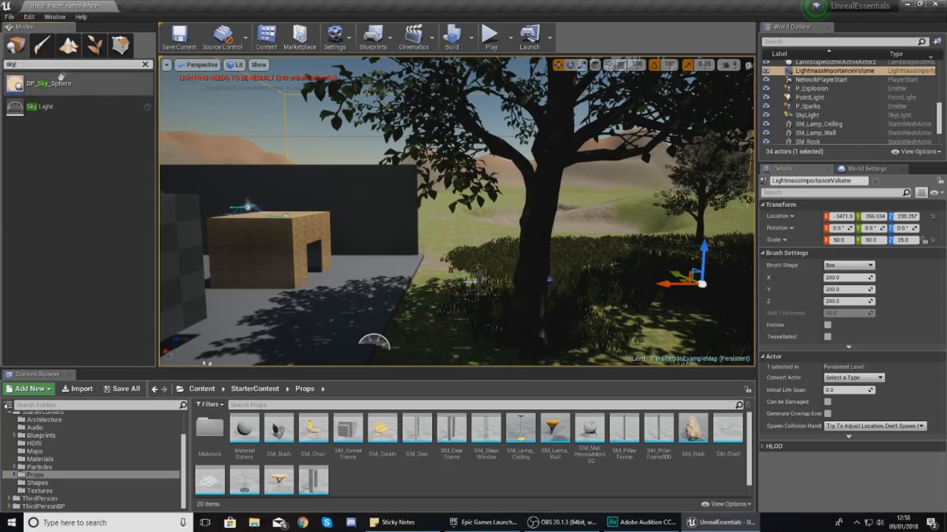
pyautogui.moveTo(48, 83); pyautogui.dragTo(476, 321)
pyautogui.moveTo(422, 288); pyautogui.dragTo(422, 286)
pyautogui.moveTo(422, 286); pyautogui.dragTo(530, 195, button='right')
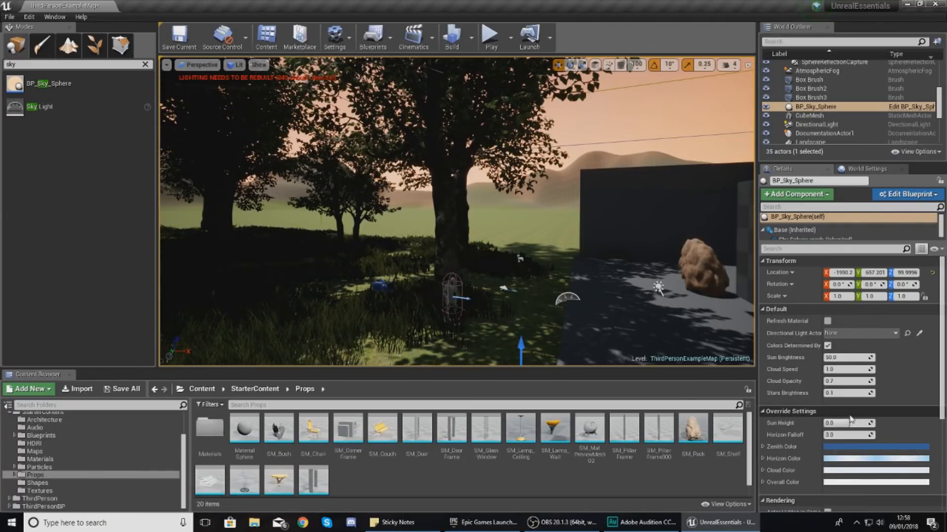
# Try different sun heights on the sky sphere, ending at about 0.35, and look at the sun in the sky
pyautogui.moveTo(661, 276); pyautogui.dragTo(727, 262, button='right')
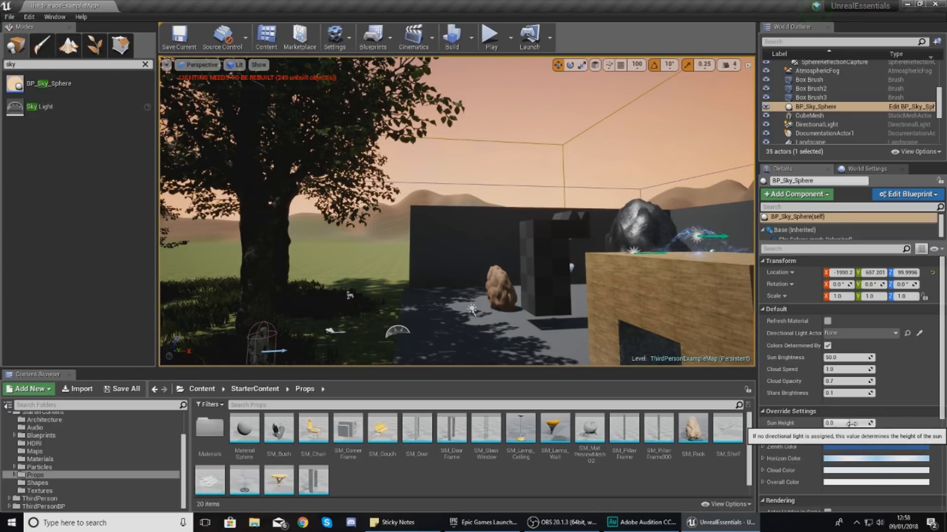
pyautogui.moveTo(852, 423); pyautogui.dragTo(831, 423)
pyautogui.moveTo(457, 212); pyautogui.dragTo(424, 232, button='right')
pyautogui.moveTo(441, 298); pyautogui.dragTo(412, 281, button='right')
pyautogui.moveTo(831, 423); pyautogui.dragTo(858, 423)
pyautogui.moveTo(641, 261); pyautogui.dragTo(592, 232, button='right')
pyautogui.moveTo(395, 165); pyautogui.dragTo(395, 164, button='right')
pyautogui.press('w')
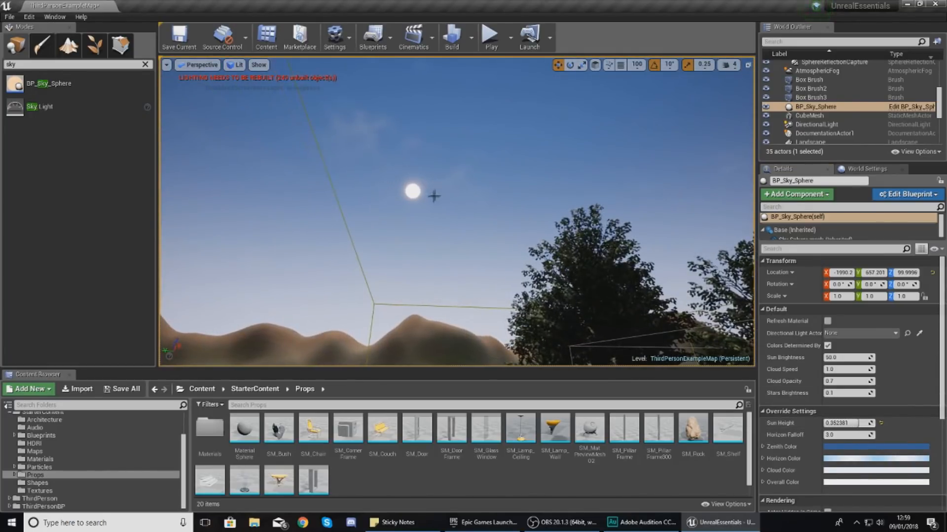
# Raise the sky sphere's Sun Height to 1.0 and look up at the sky
pyautogui.press('s')
pyautogui.moveTo(595, 294); pyautogui.dragTo(649, 306, button='right')
pyautogui.press('w')
pyautogui.press('s')
pyautogui.press('a')
pyautogui.moveTo(666, 340); pyautogui.dragTo(702, 353, button='right')
pyautogui.press('s')
pyautogui.moveTo(857, 424); pyautogui.dragTo(907, 422)
pyautogui.moveTo(456, 247); pyautogui.dragTo(535, 321, button='right')
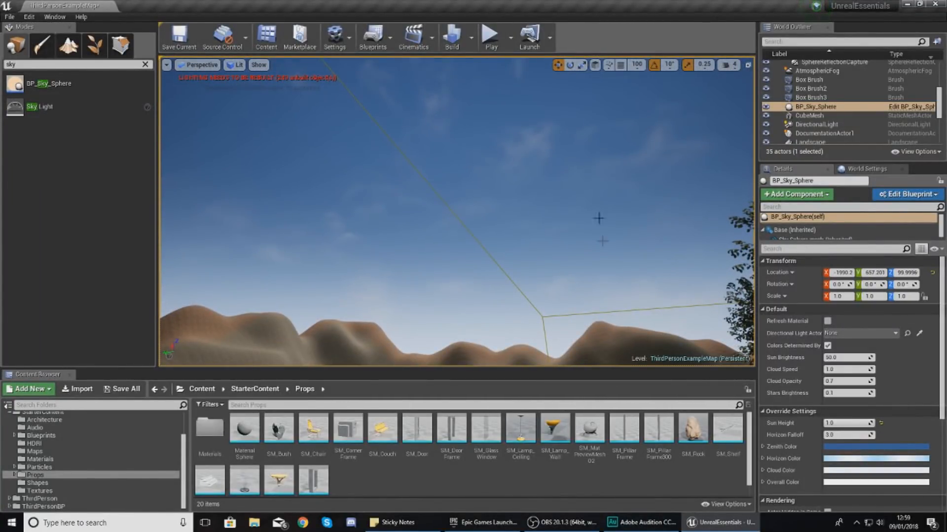
# Try a Cloud Opacity of 0.6 on the sky sphere, then settle it at about 0.857
pyautogui.moveTo(845, 381)
pyautogui.mouseDown()
pyautogui.moveTo(880, 381)
pyautogui.moveTo(838, 380)
pyautogui.mouseUp()
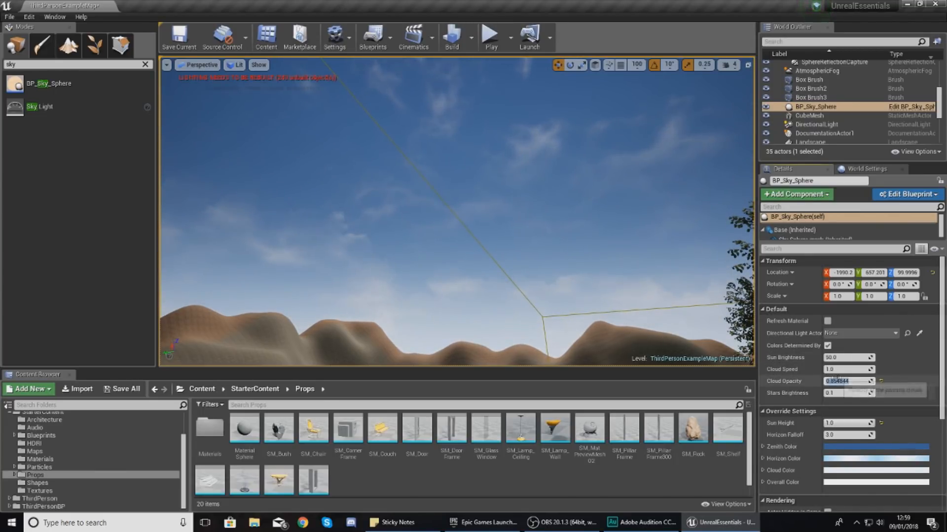
pyautogui.write('0.6')
pyautogui.press('Return')
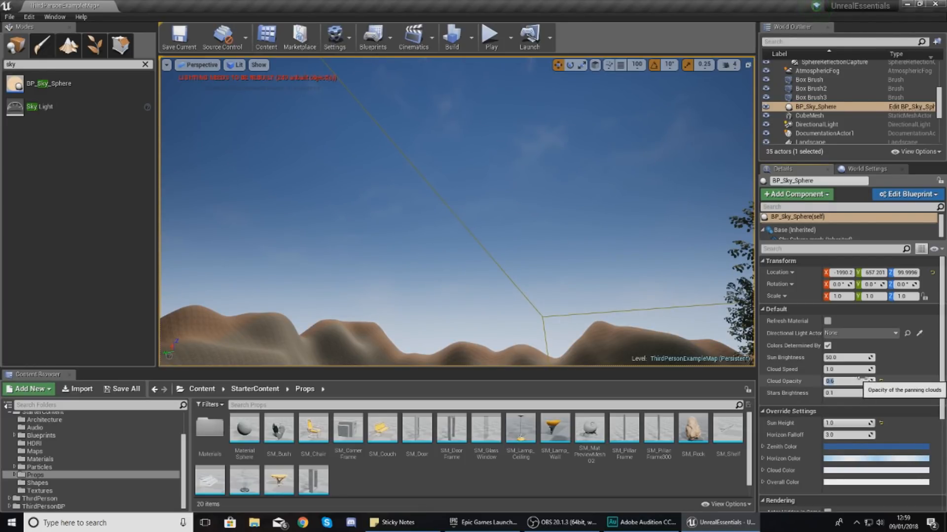
pyautogui.moveTo(833, 379); pyautogui.dragTo(880, 393)
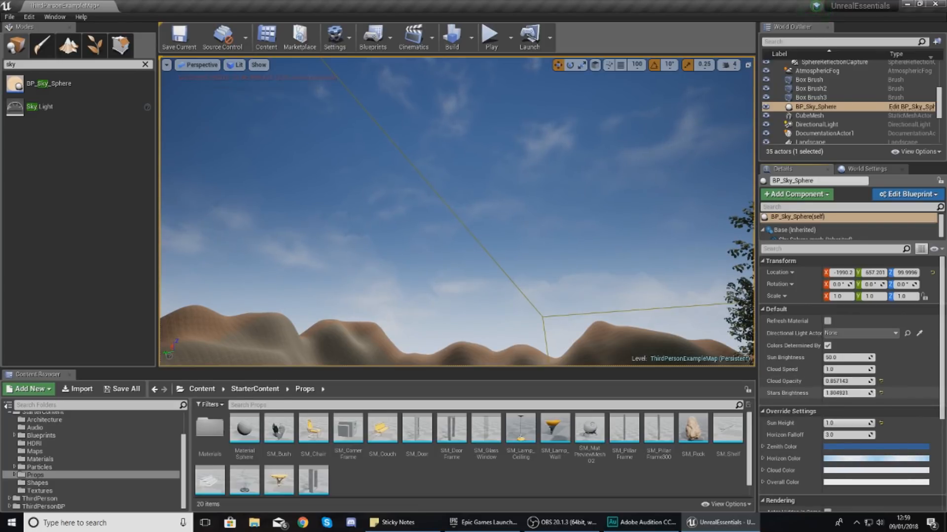
# Set the sky sphere's Stars Brightness to 1.0
pyautogui.click(872, 394)
pyautogui.write('1')
pyautogui.press('Return')
# Lower the Sun Height to -1.0 to preview the stars, re-enter Stars Brightness 1, and return the Sun Height to 1.0
pyautogui.moveTo(854, 421); pyautogui.dragTo(828, 422)
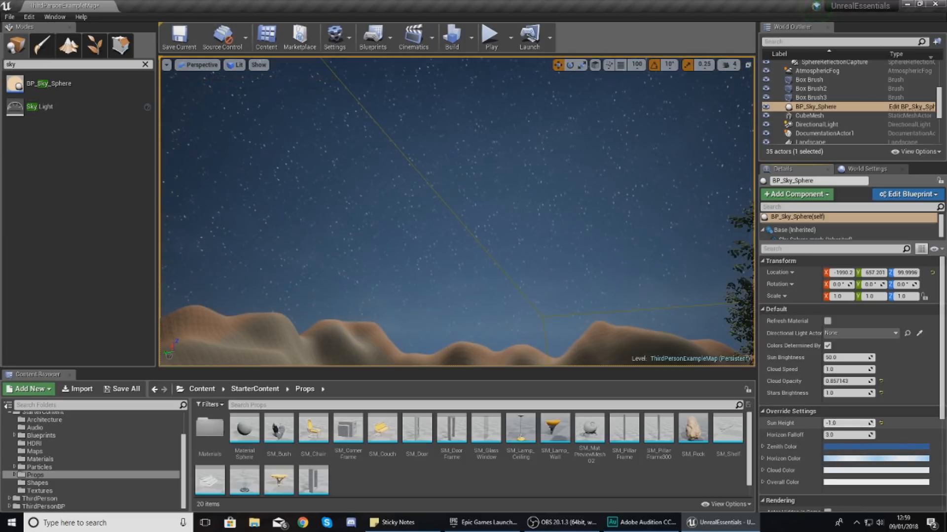
pyautogui.moveTo(853, 393); pyautogui.dragTo(872, 393)
pyautogui.write('1')
pyautogui.press('Return')
pyautogui.moveTo(842, 424); pyautogui.dragTo(870, 423)
# Examine the unbuilt preview shadows around the level and the lighting quality levels available for the build
pyautogui.moveTo(457, 212); pyautogui.dragTo(529, 291, button='right')
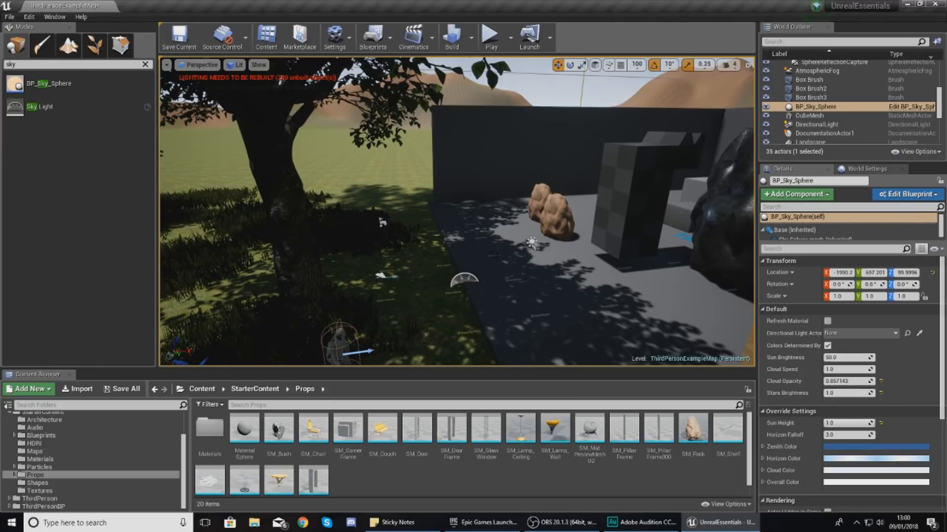
pyautogui.moveTo(382, 222); pyautogui.dragTo(386, 262, button='right')
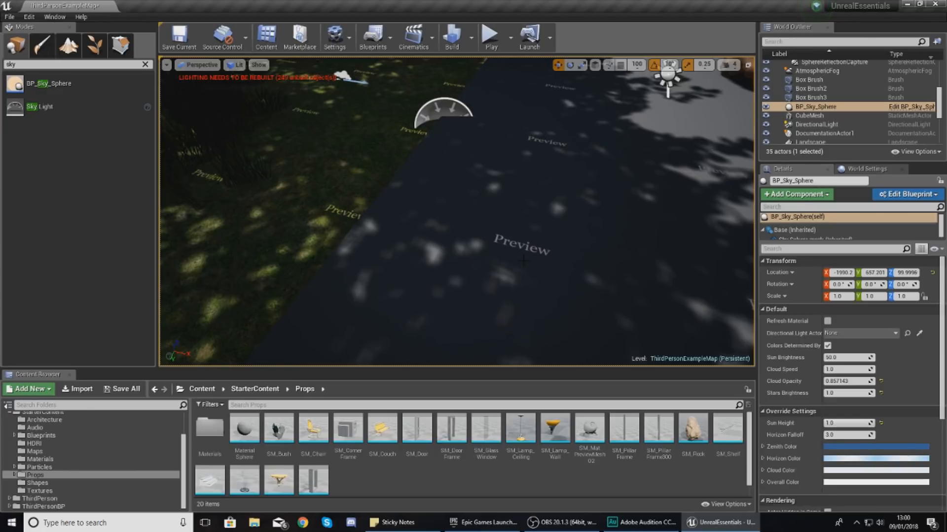
pyautogui.moveTo(546, 238); pyautogui.dragTo(546, 169, button='right')
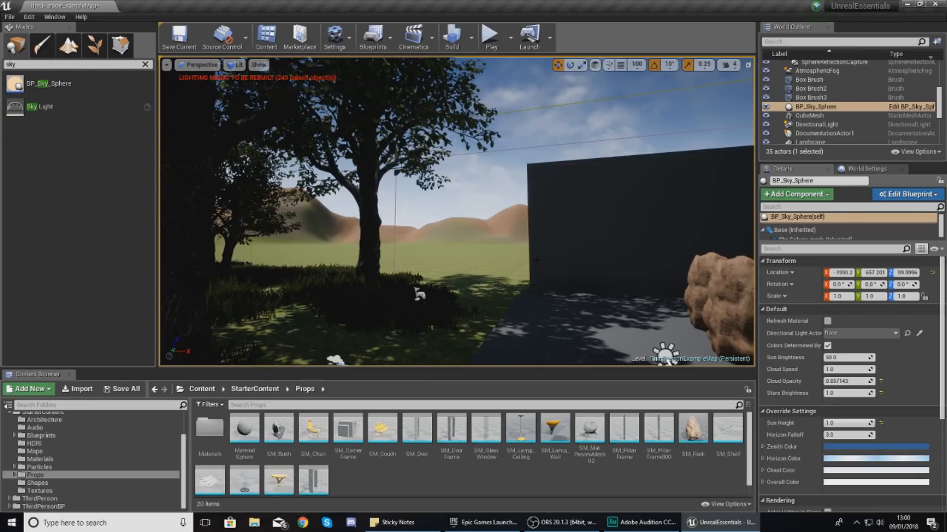
pyautogui.moveTo(542, 260); pyautogui.dragTo(532, 208, button='right')
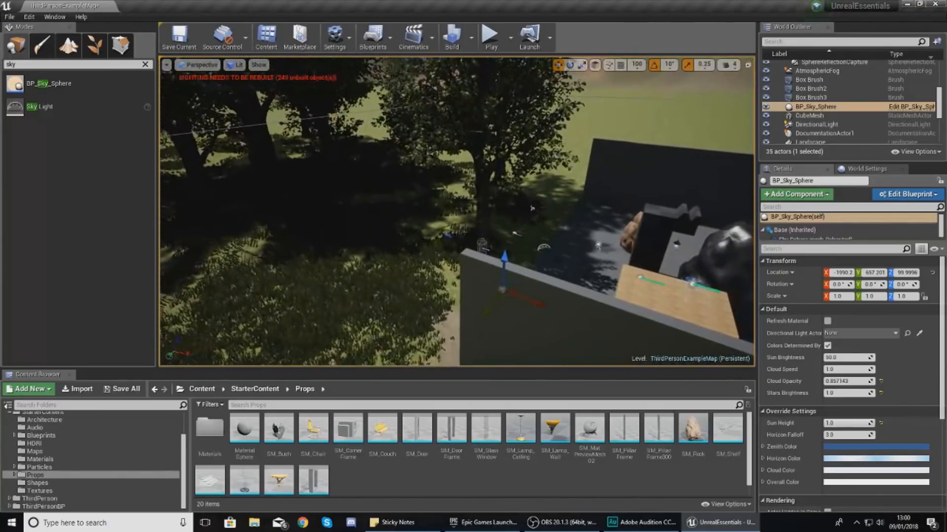
pyautogui.click(471, 37)
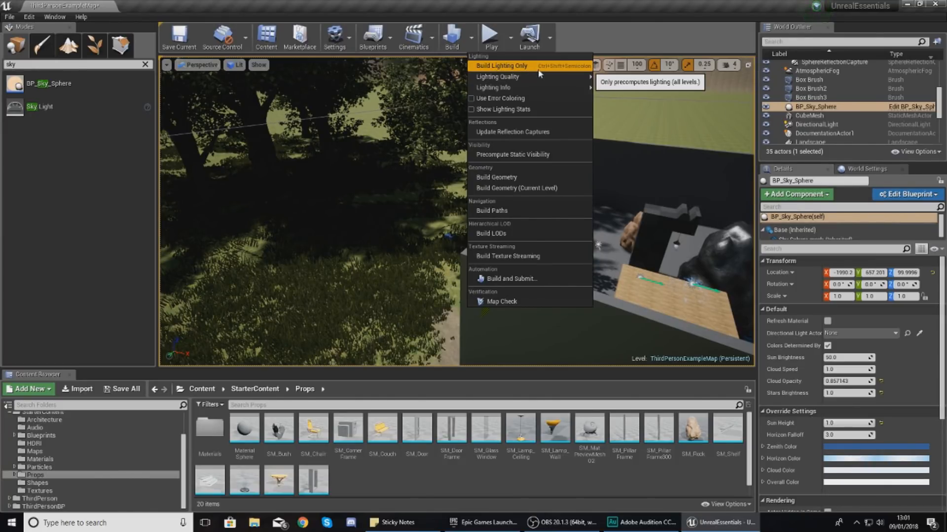
pyautogui.moveTo(546, 78)
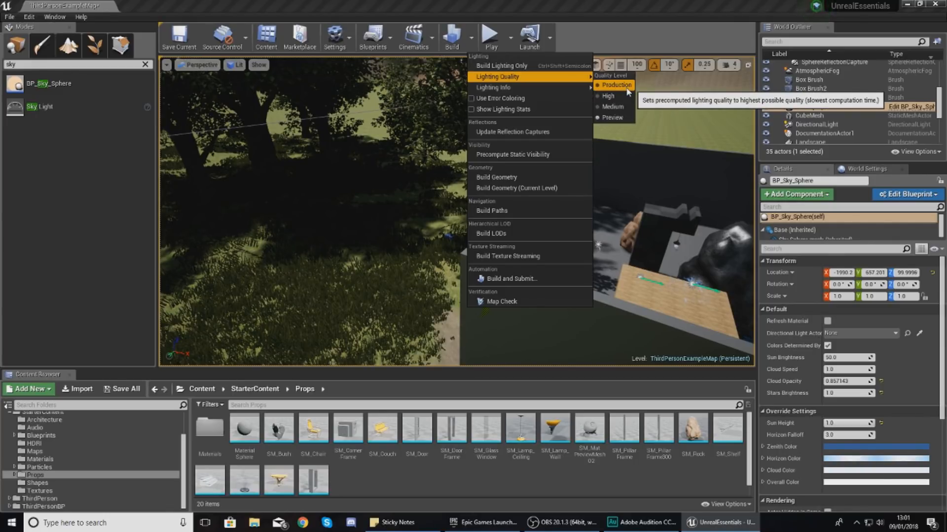
# Clear the class search and place five point lights close together on the floor between the dark rock and the brown rocks
pyautogui.moveTo(610, 233); pyautogui.dragTo(496, 231, button='right')
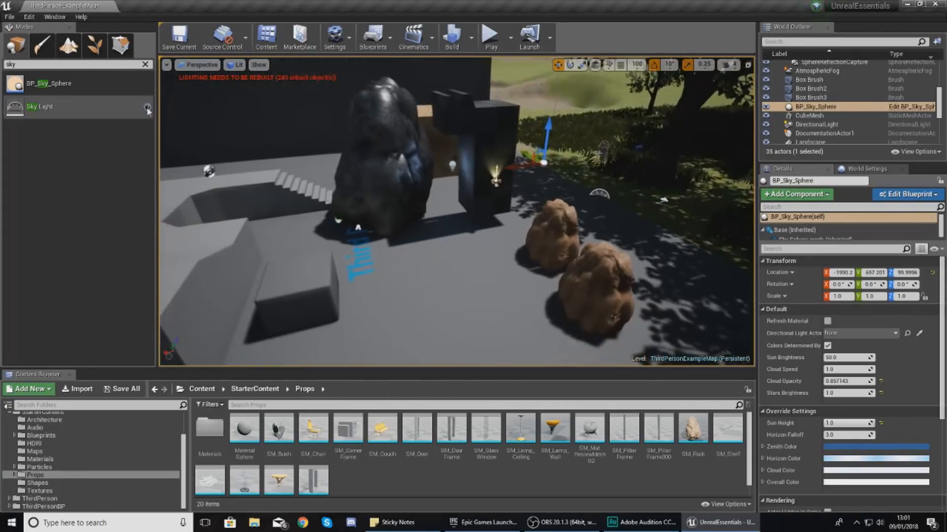
pyautogui.press('BackSpace')
pyautogui.press('BackSpace')
pyautogui.press('BackSpace')
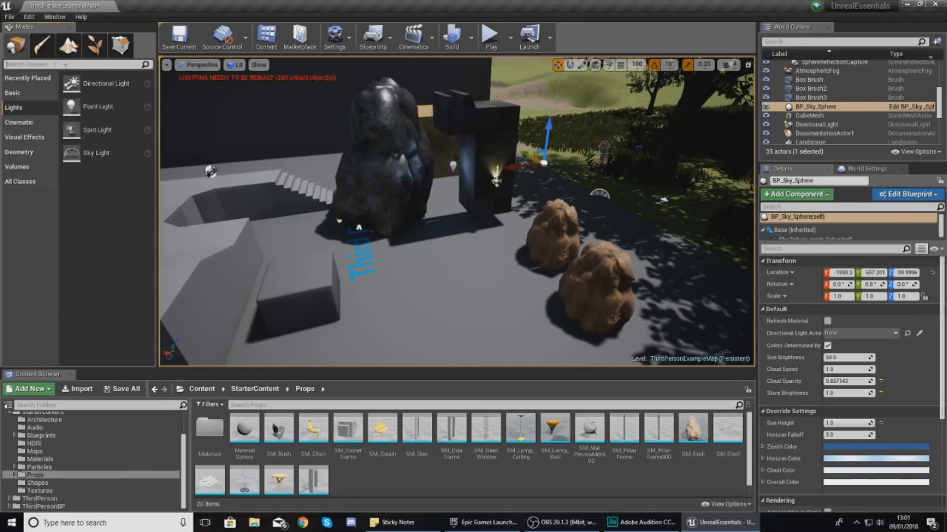
pyautogui.moveTo(94, 109); pyautogui.dragTo(428, 253)
pyautogui.moveTo(79, 118); pyautogui.dragTo(461, 256)
pyautogui.moveTo(99, 109); pyautogui.dragTo(409, 264)
pyautogui.moveTo(111, 114); pyautogui.dragTo(436, 262)
pyautogui.moveTo(98, 106); pyautogui.dragTo(423, 254)
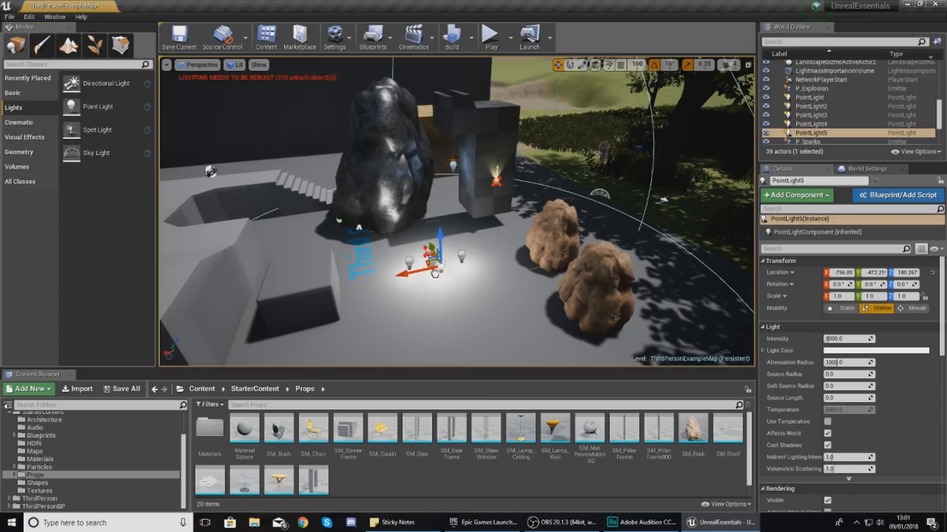
pyautogui.scroll(5, 423, 255)
pyautogui.moveTo(423, 254); pyautogui.dragTo(306, 251, button='right')
pyautogui.moveTo(375, 276); pyautogui.dragTo(489, 247, button='right')
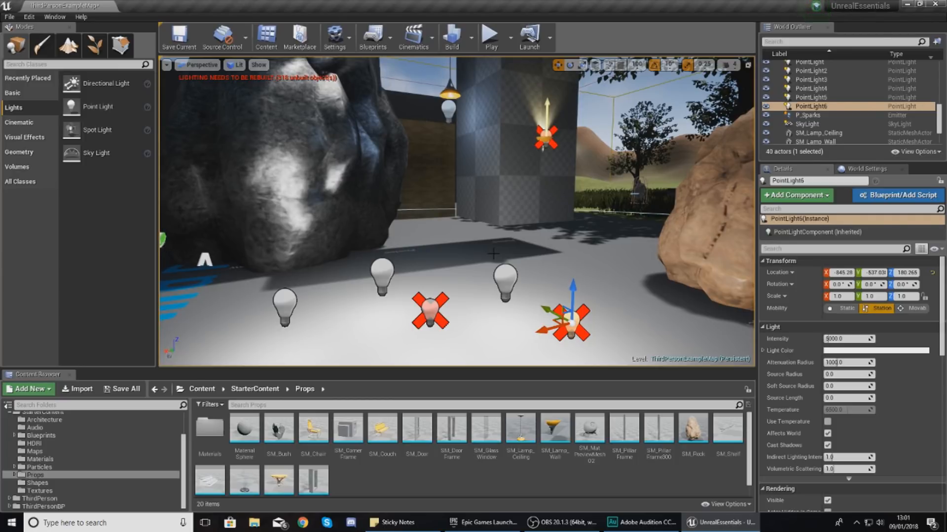
# Delete the five clustered point lights from the floor between the rocks
pyautogui.press('Delete')
pyautogui.click(504, 276)
pyautogui.press('Delete')
pyautogui.click(429, 309)
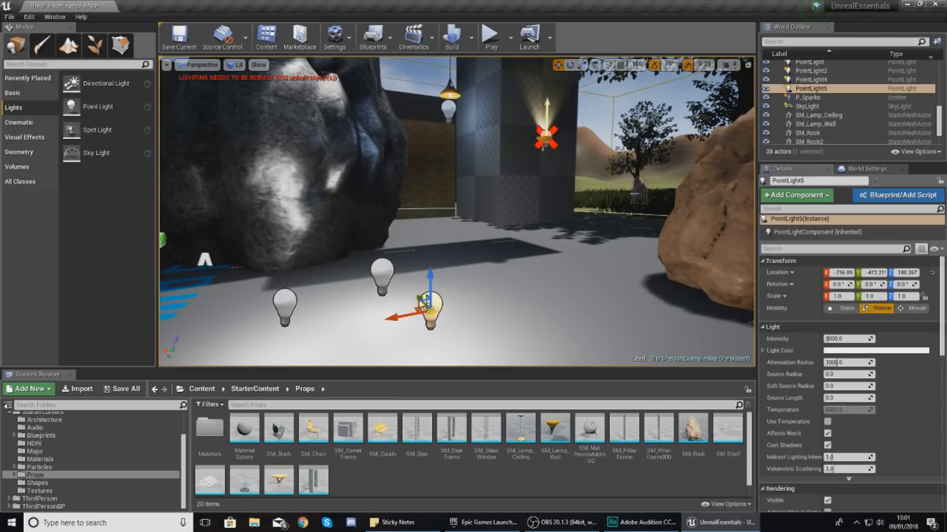
pyautogui.press('Delete')
pyautogui.click(382, 275)
pyautogui.press('Delete')
pyautogui.click(285, 306)
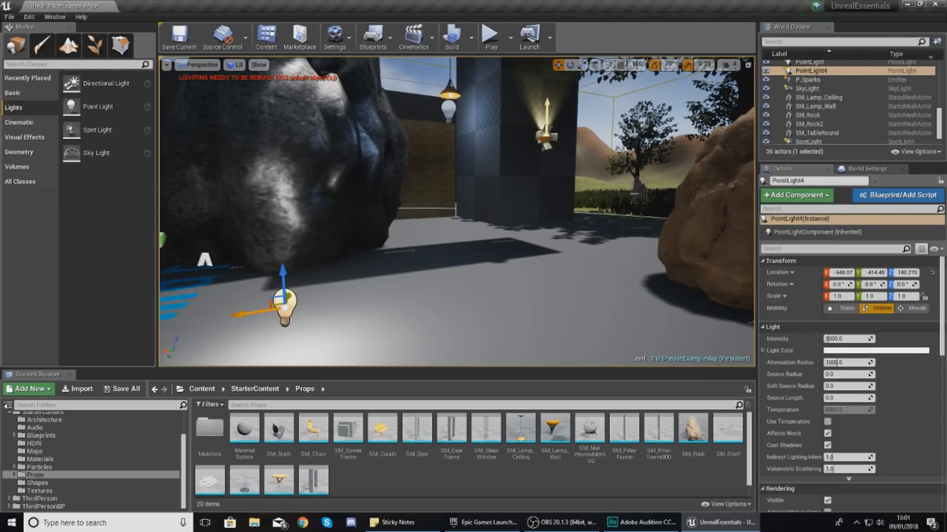
pyautogui.press('Delete')
# Build only the lighting for the level
pyautogui.moveTo(538, 239)
pyautogui.mouseDown(button='right')
pyautogui.moveTo(520, 212)
pyautogui.moveTo(557, 175)
pyautogui.moveTo(537, 241)
pyautogui.mouseUp(button='right')
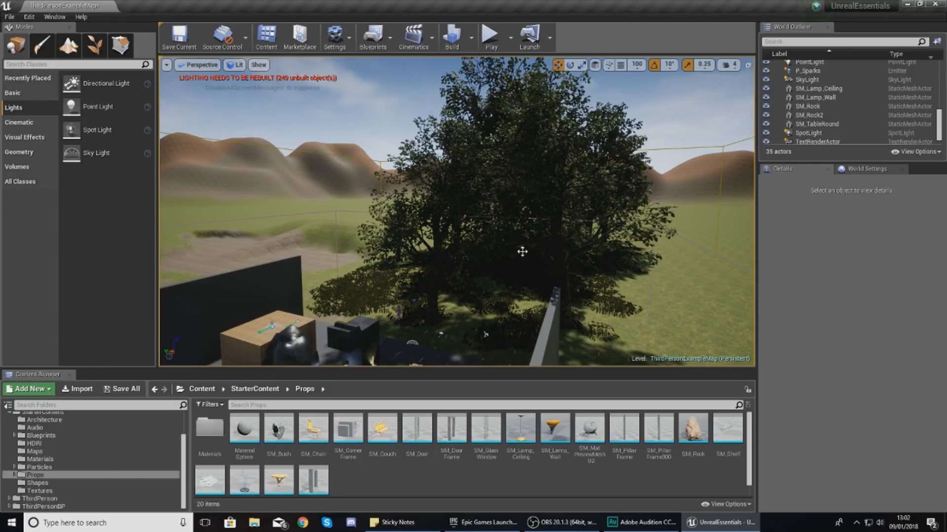
pyautogui.moveTo(522, 250); pyautogui.dragTo(515, 270, button='right')
pyautogui.click(470, 47)
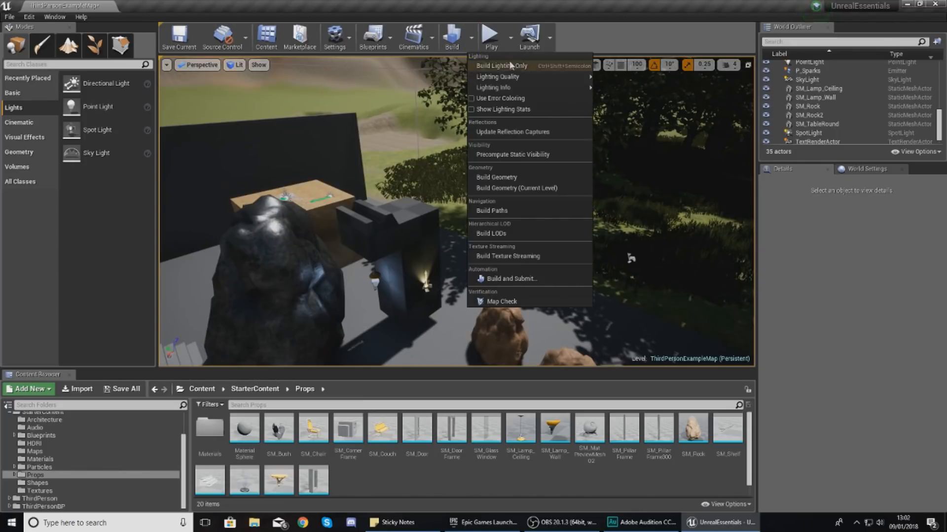
pyautogui.click(517, 67)
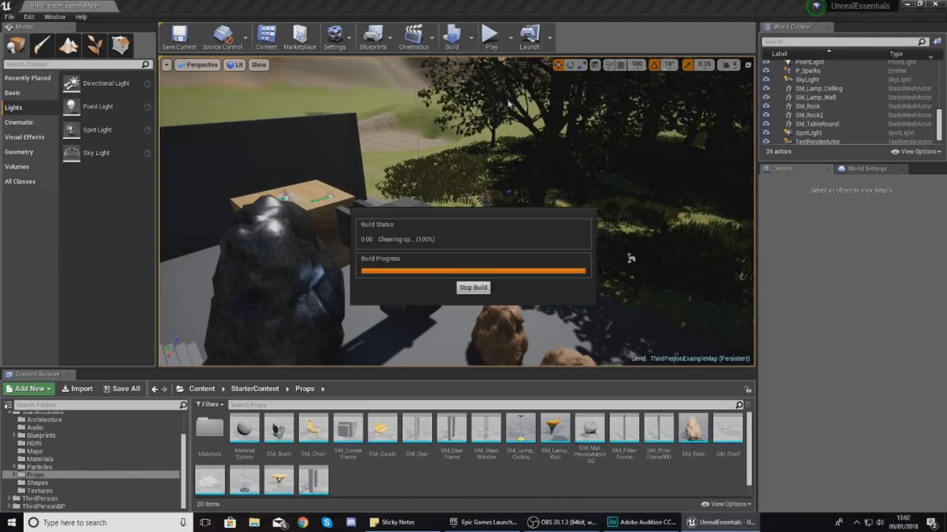